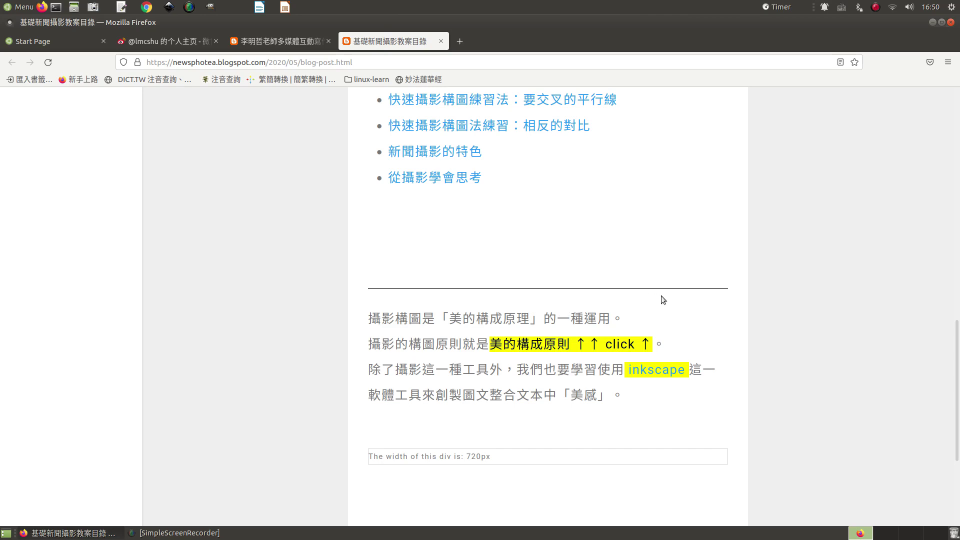
On the 基礎新聞攝影教案目錄 blog, follow the 'click' link to the red-boxed composition lessons
scroll(661, 296, up, 4)
scroll(663, 295, down, 3)
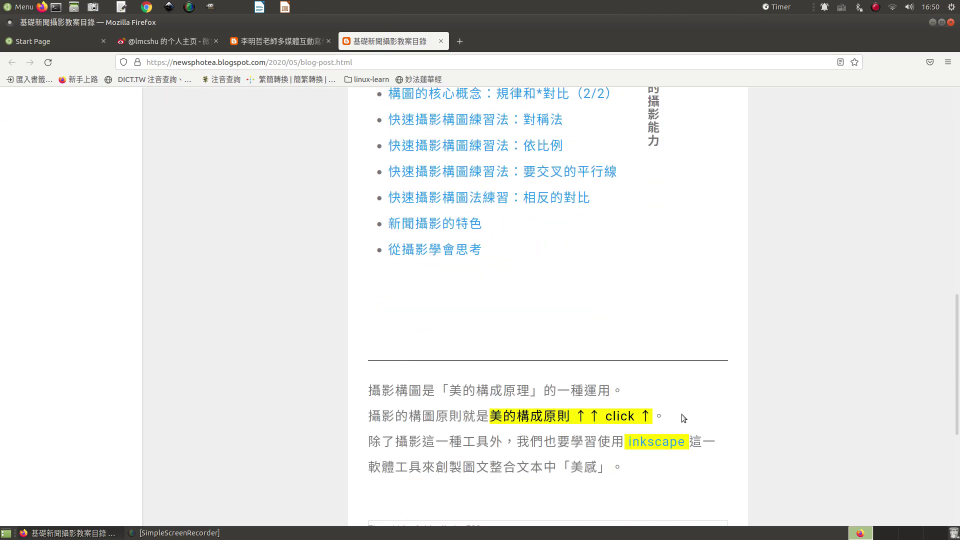
click(618, 416)
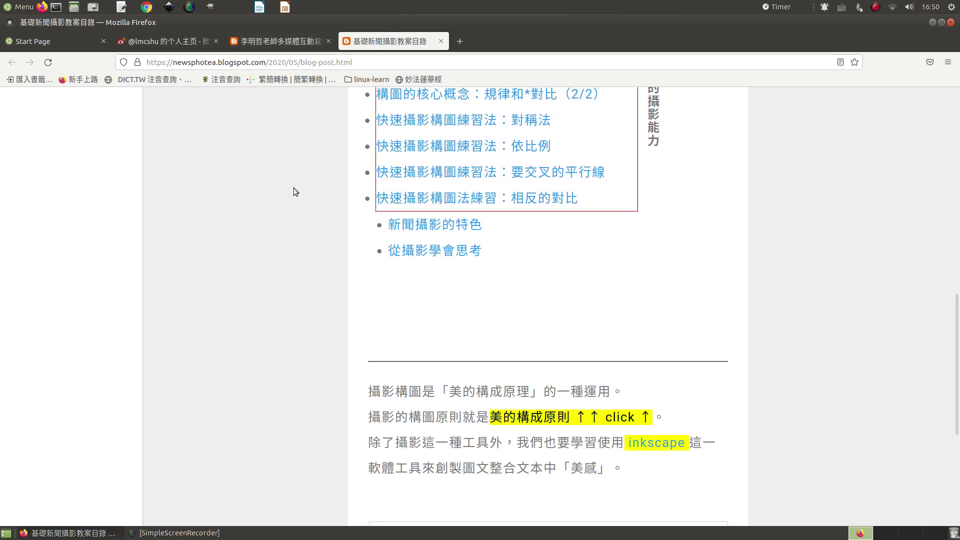
scroll(671, 326, up, 2)
scroll(671, 326, up, 2)
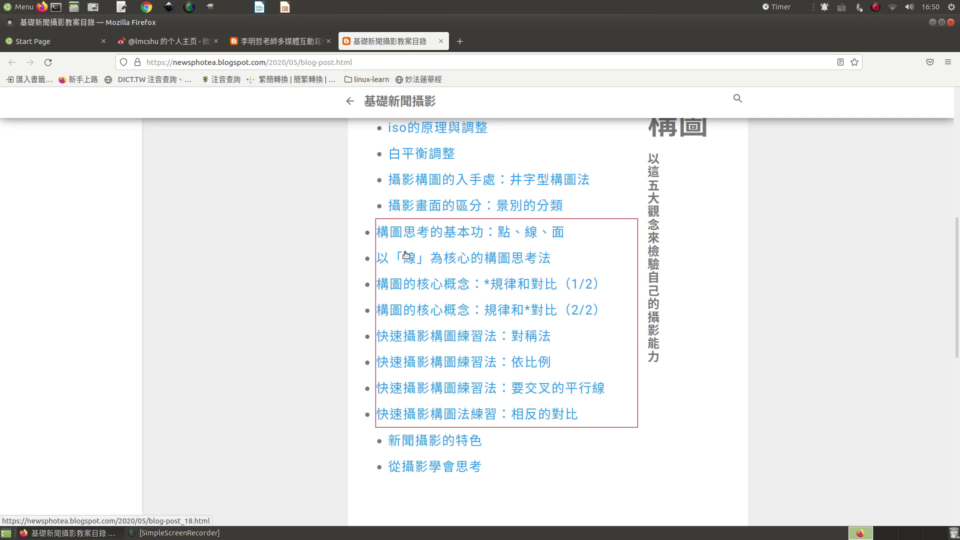
scroll(676, 400, down, 4)
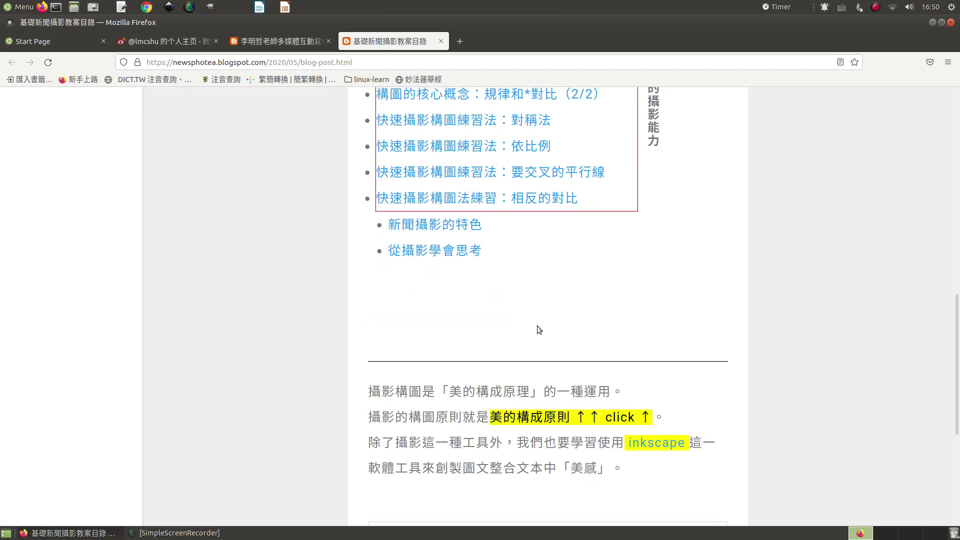
scroll(664, 206, up, 3)
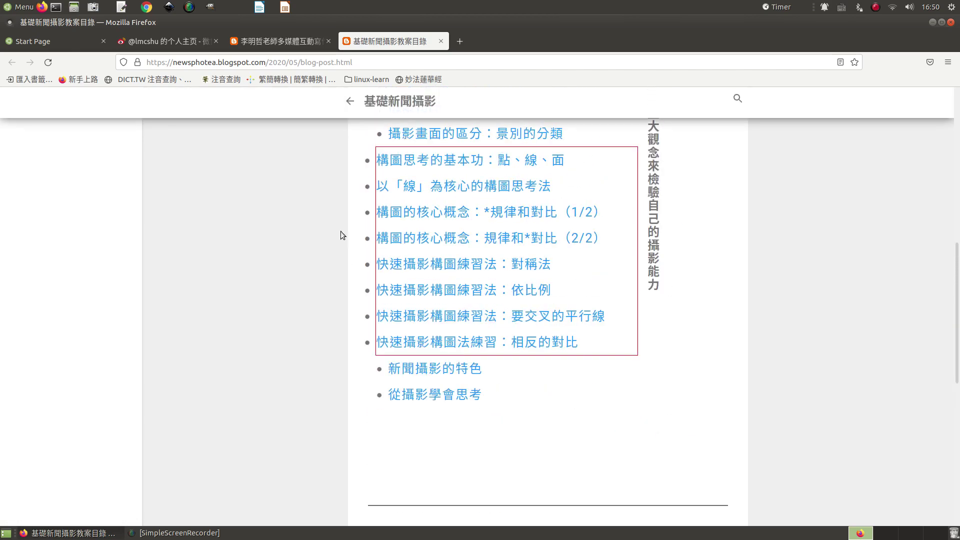
scroll(646, 245, down, 3)
scroll(650, 250, down, 2)
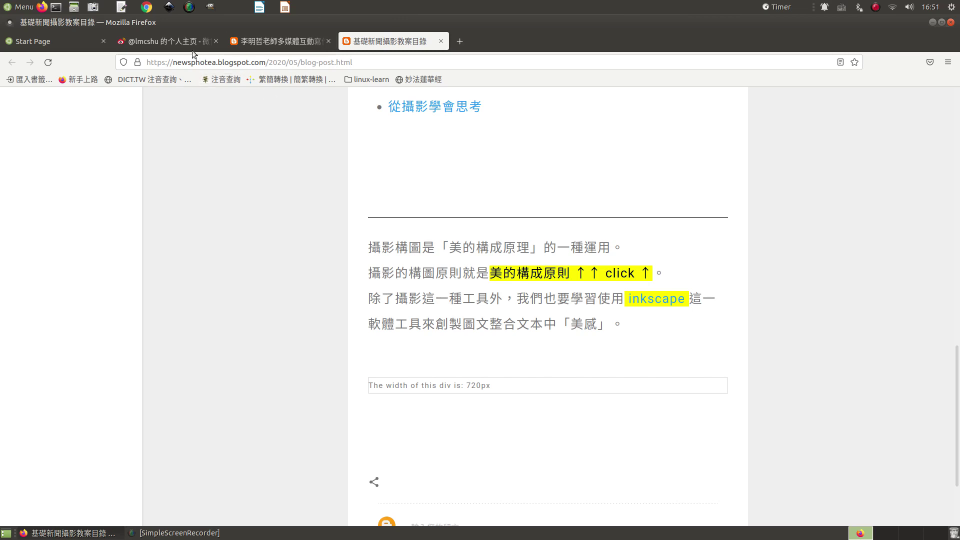
Launch Inkscape and set the document's display units to px in Document Properties
click(169, 7)
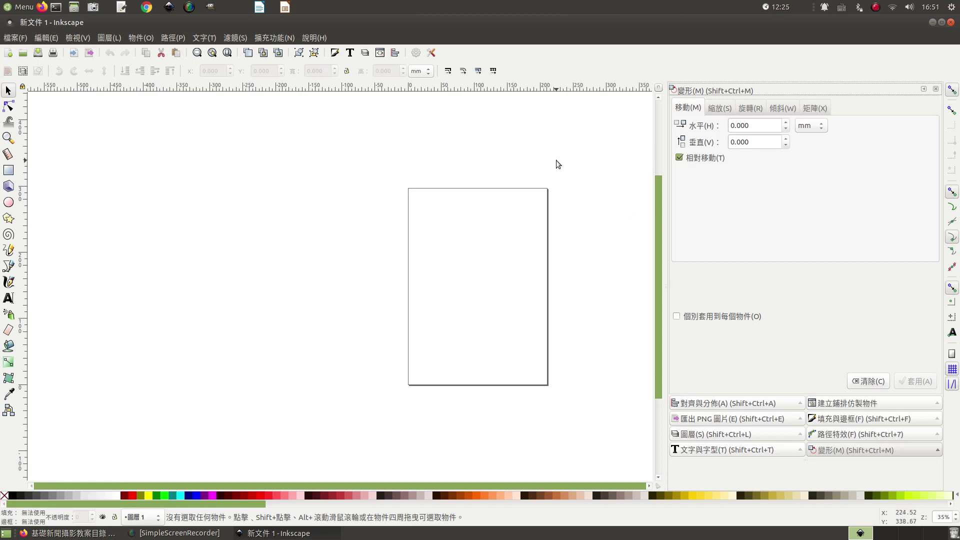
click(414, 52)
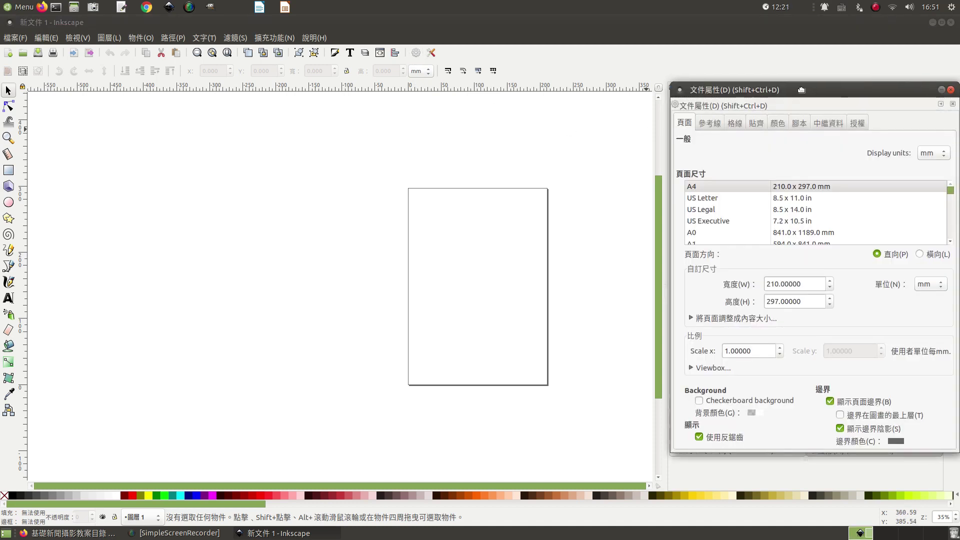
drag(802, 89, 758, 86)
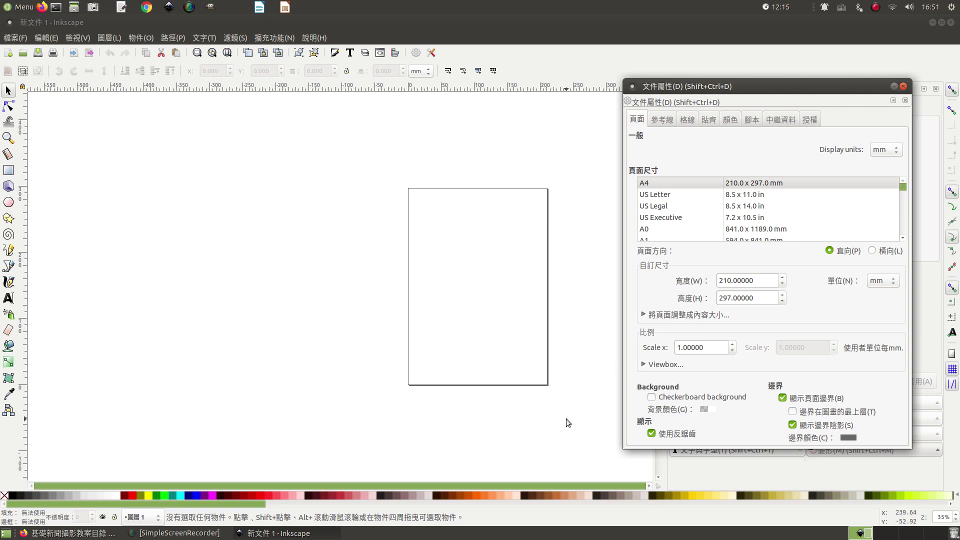
click(893, 149)
click(888, 164)
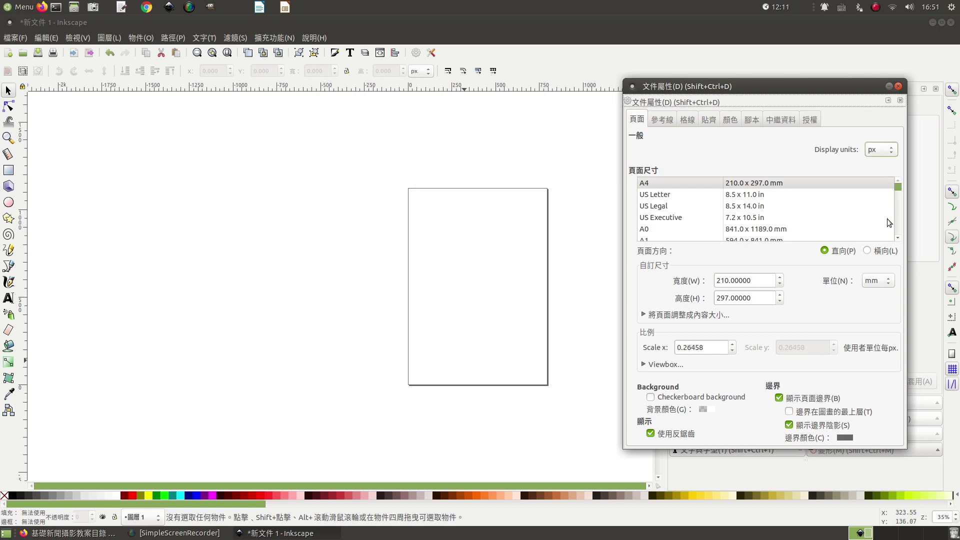
Make the page landscape with px units, width 1920 and height 1080
click(869, 253)
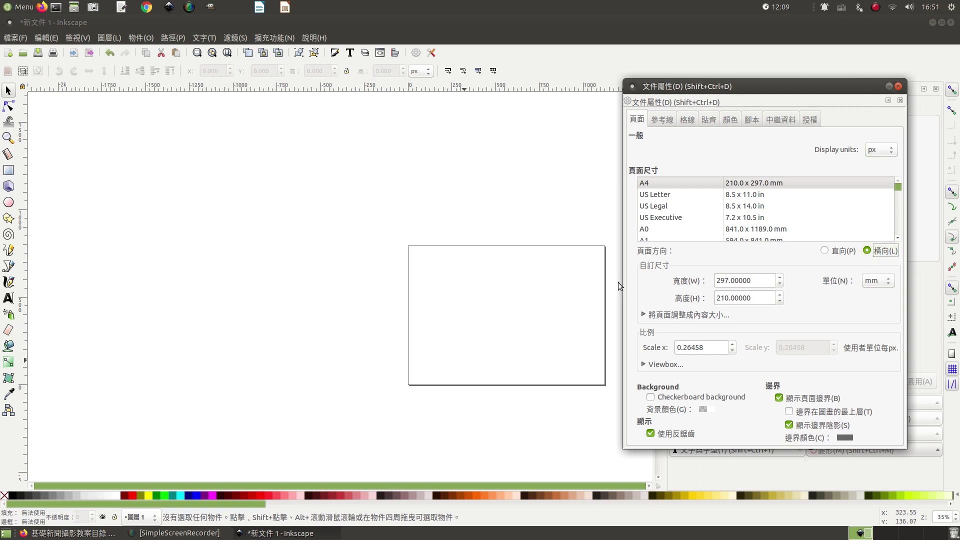
click(882, 283)
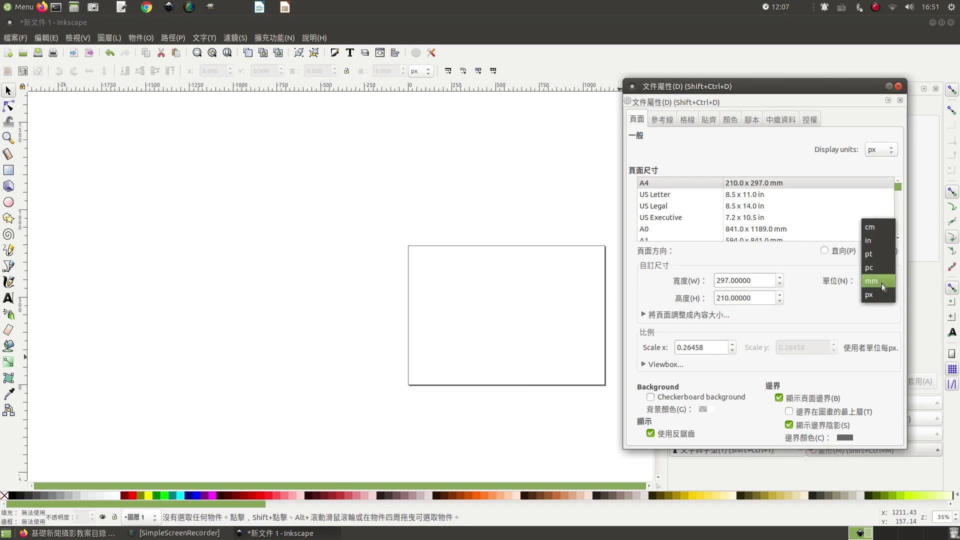
click(875, 298)
drag(765, 285, 698, 283)
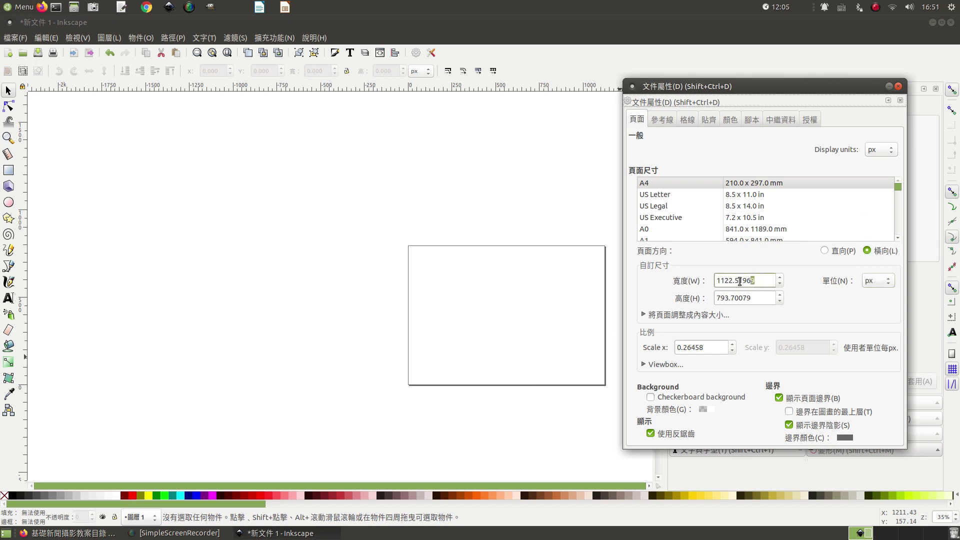
text(192)
text(0)
drag(762, 299, 694, 304)
text(10)
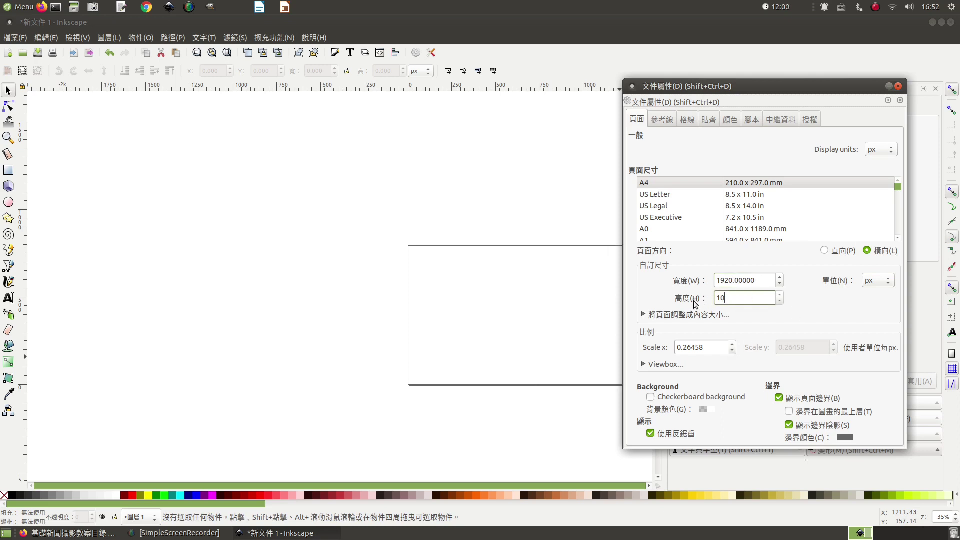
text(80)
Close Document Properties and zoom to fit the 1920 × 1080 px page in the window
click(899, 86)
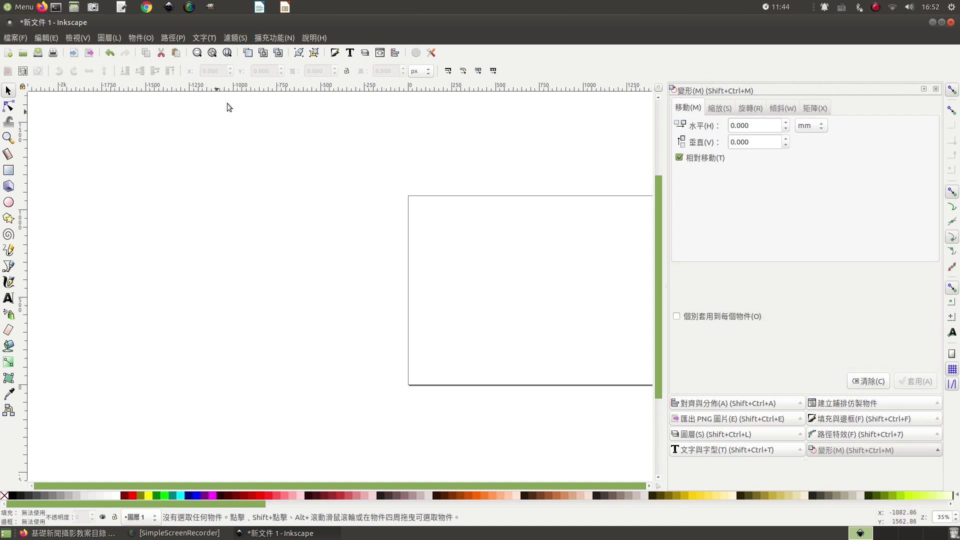
click(227, 53)
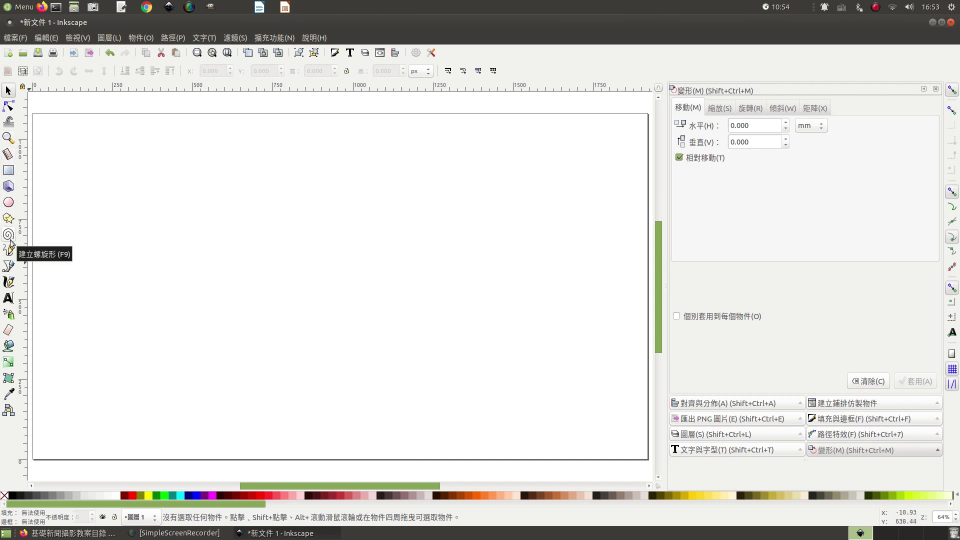
Draw a circle with a 6 px outline and move it to the page's upper right
click(9, 202)
drag(158, 182, 235, 256)
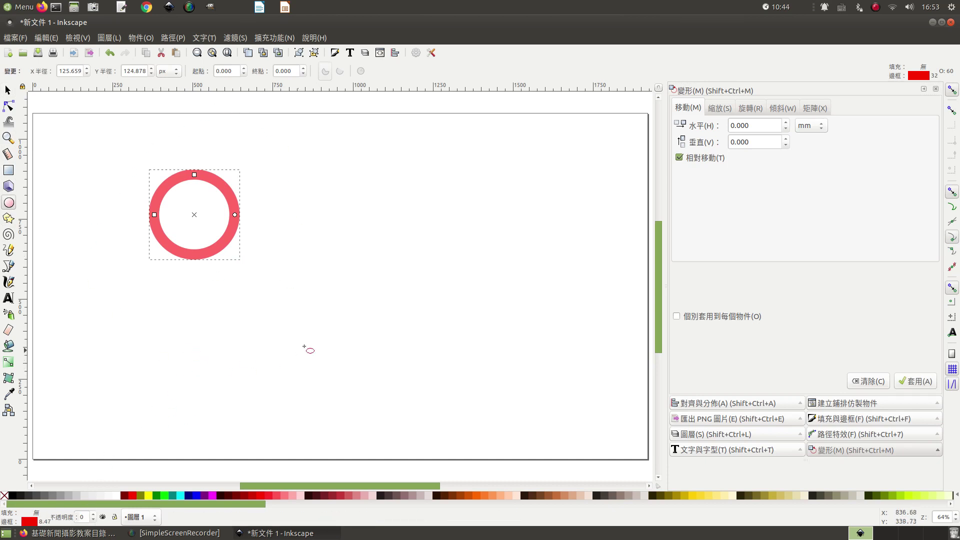
click(7, 90)
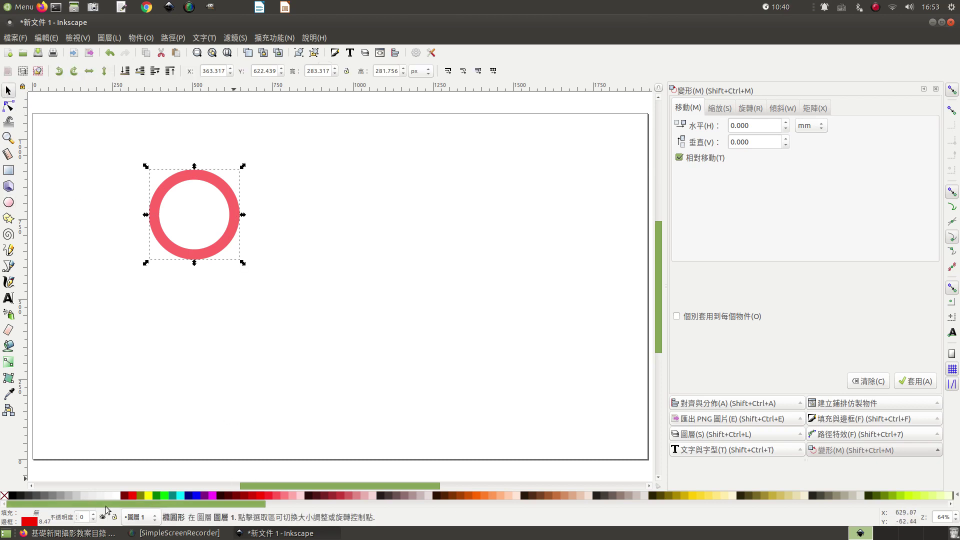
right_click(45, 523)
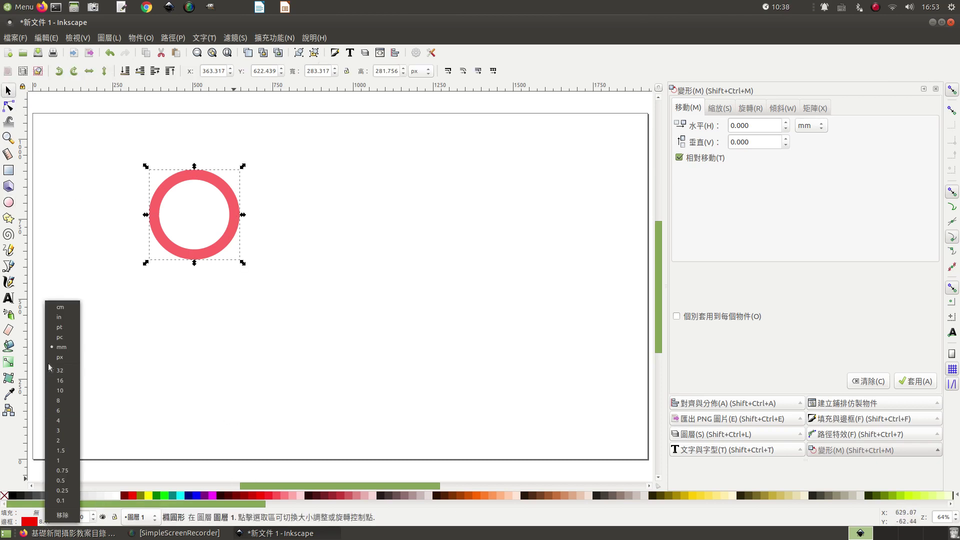
click(60, 357)
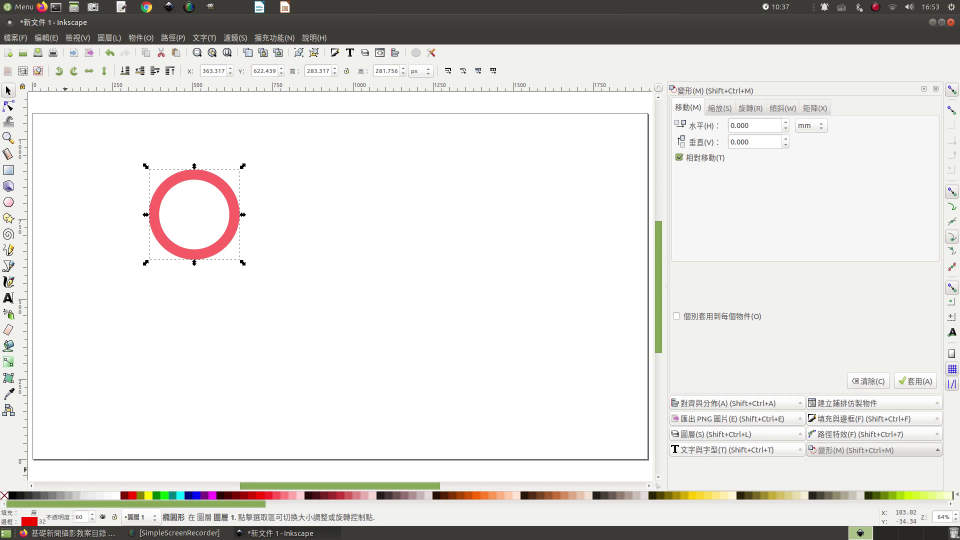
right_click(43, 522)
click(70, 409)
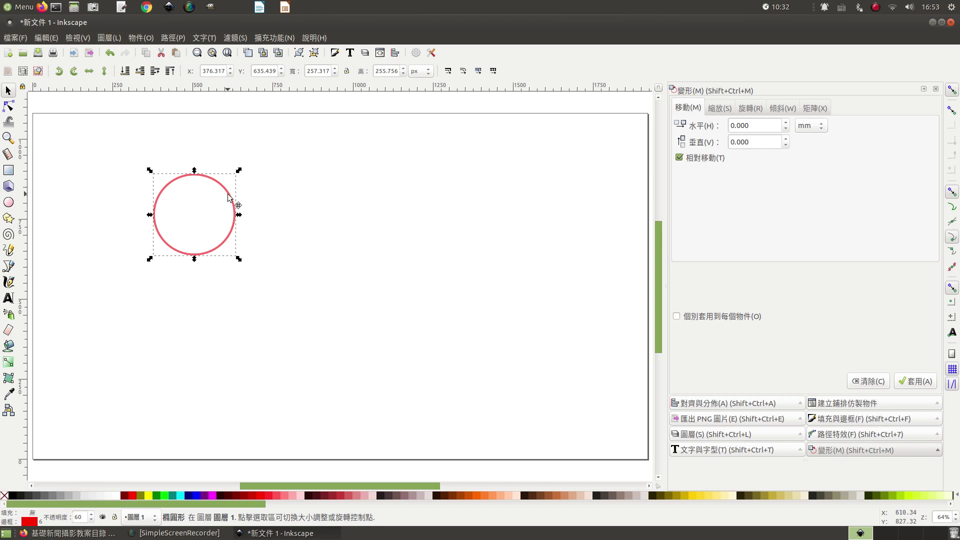
drag(228, 200, 584, 179)
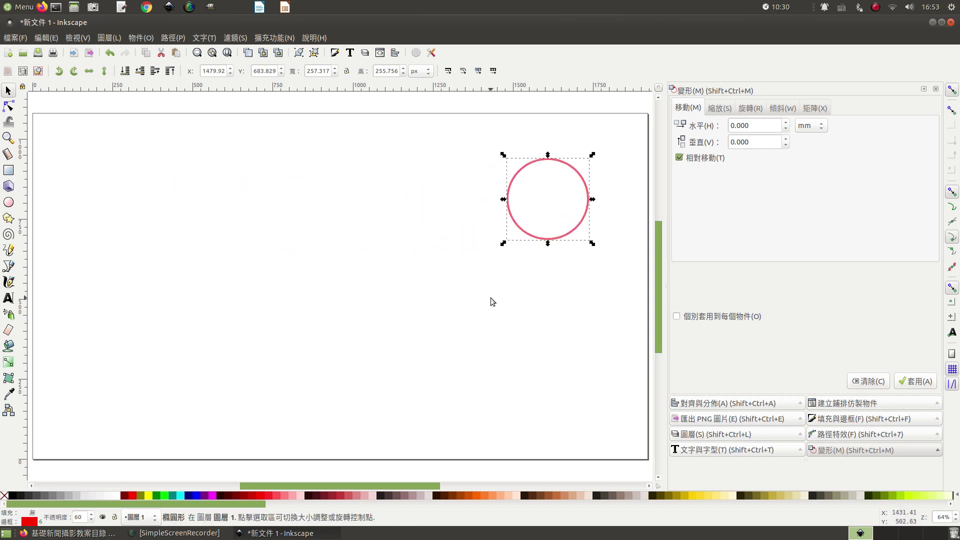
Draw a rectangle left of the circle, then bring up the file manager on the home folder
click(9, 171)
mouse_move(320, 145)
mouse_down()
mouse_move(396, 207)
mouse_move(431, 209)
mouse_up()
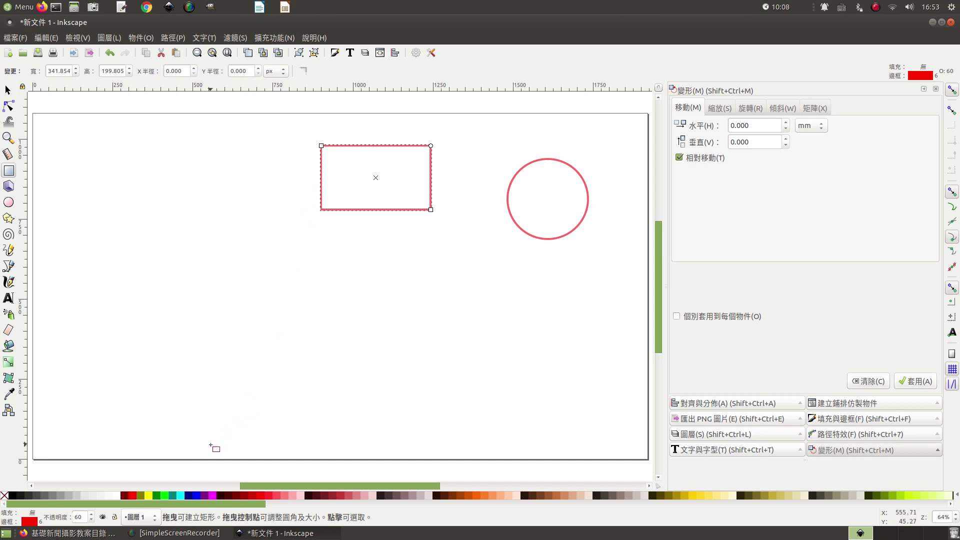
click(74, 7)
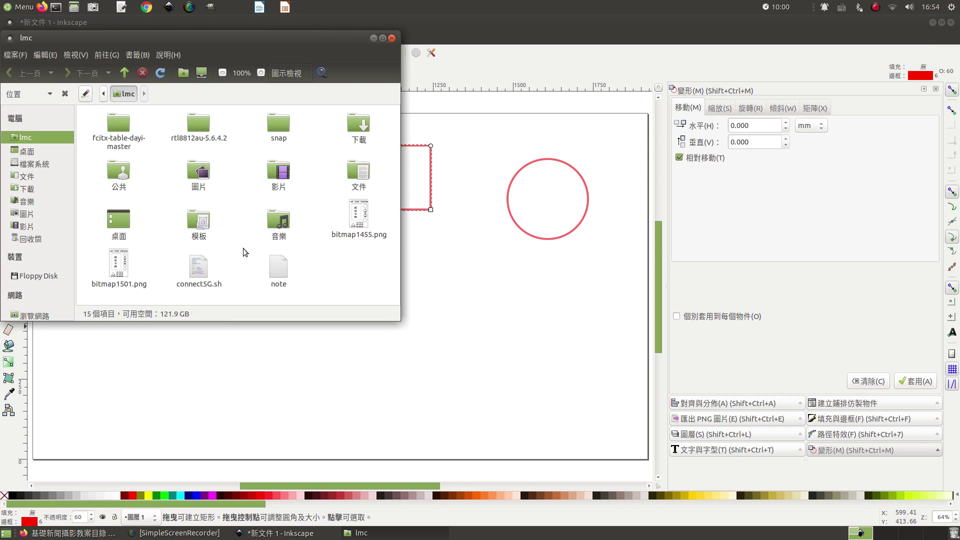
Import DSCF9015.JPG from 圖片/20211010 into Inkscape as an embedded image, then minimize Caja
double_click(200, 166)
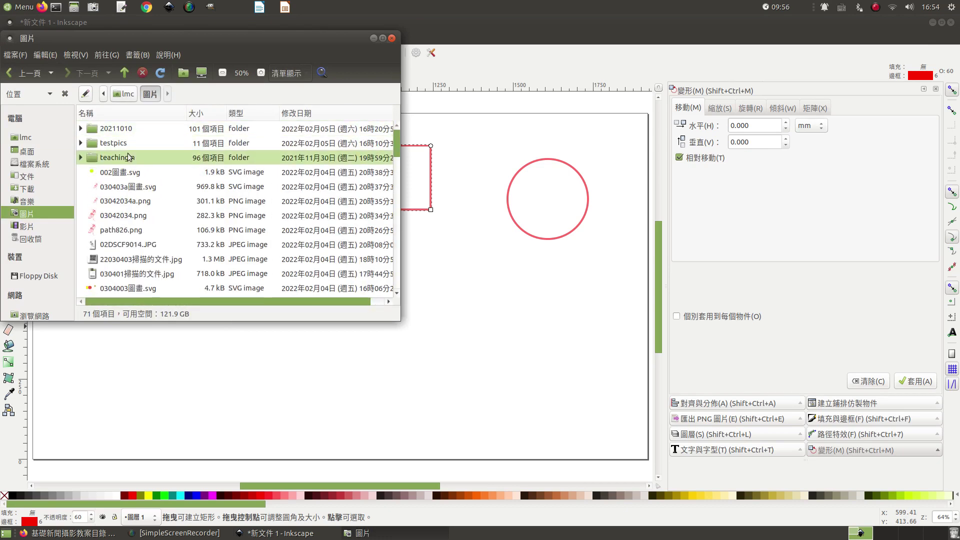
double_click(117, 128)
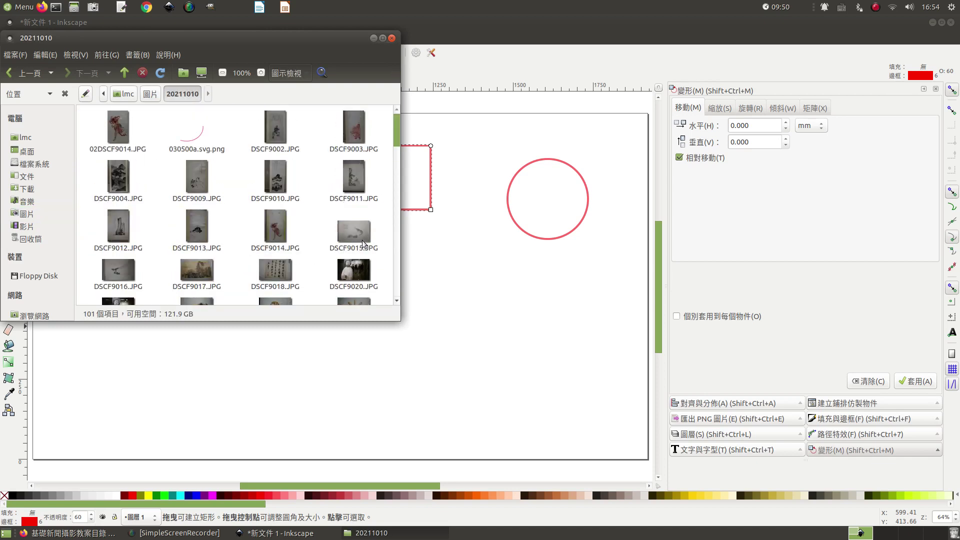
drag(361, 234, 523, 331)
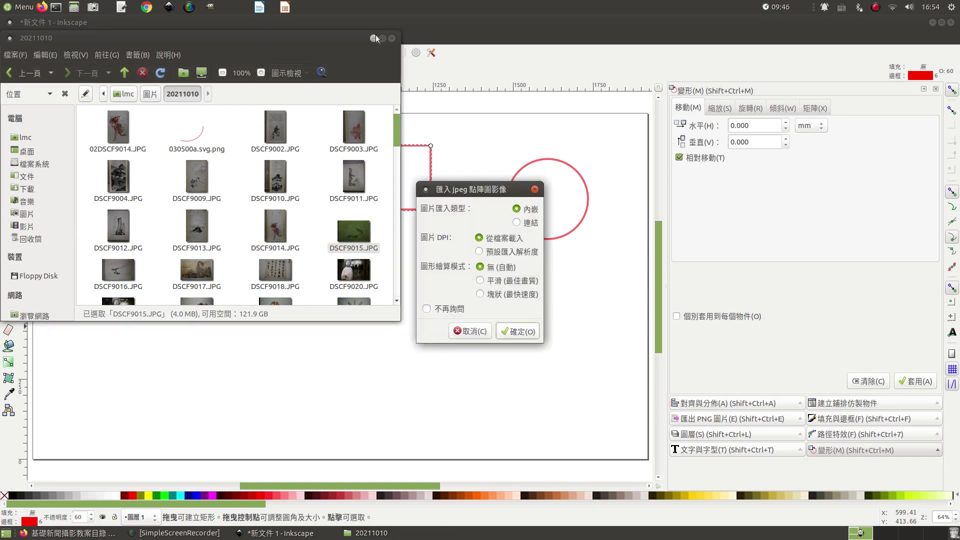
key(Return)
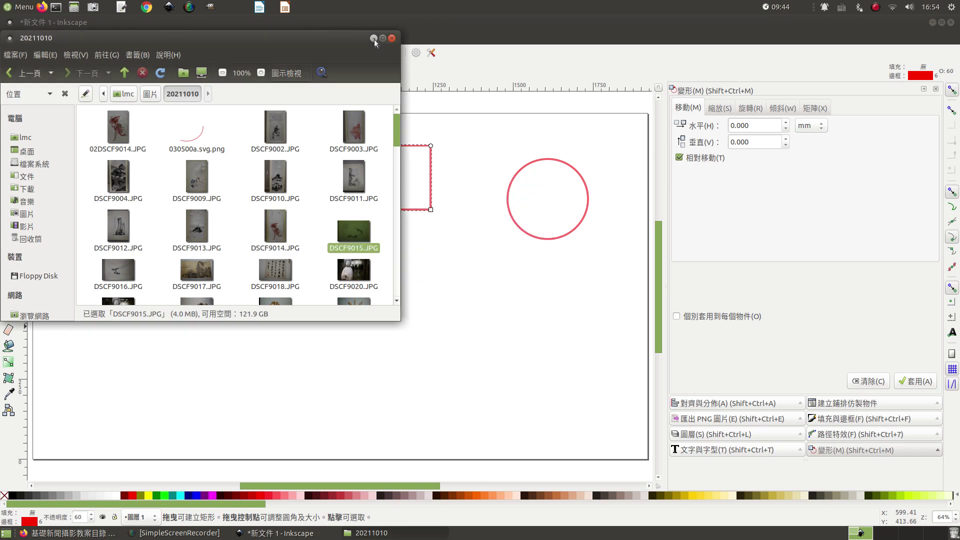
click(374, 39)
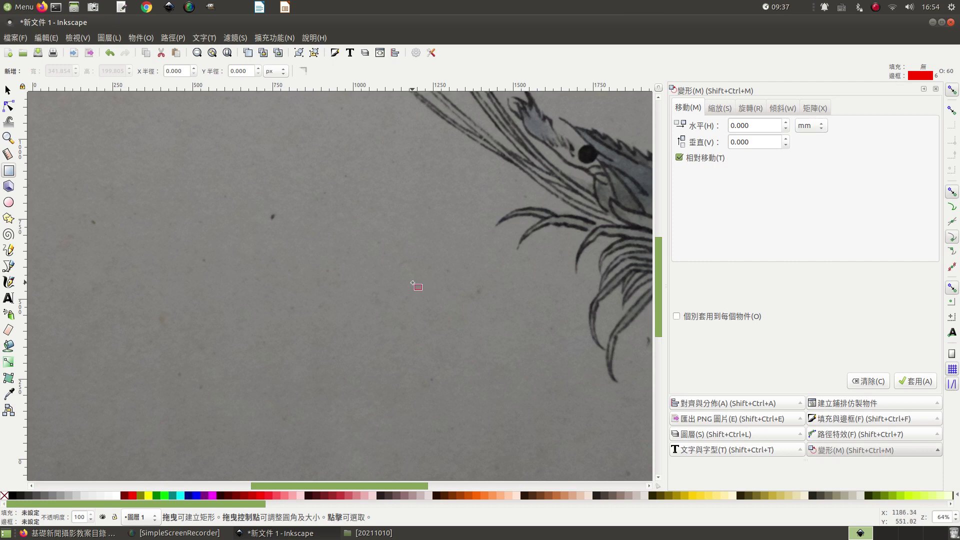
Scale the shrimp-and-crab painting down proportionally to about a third of its size
key(ctrl)
ctrl+scroll(413, 284, down, 1)
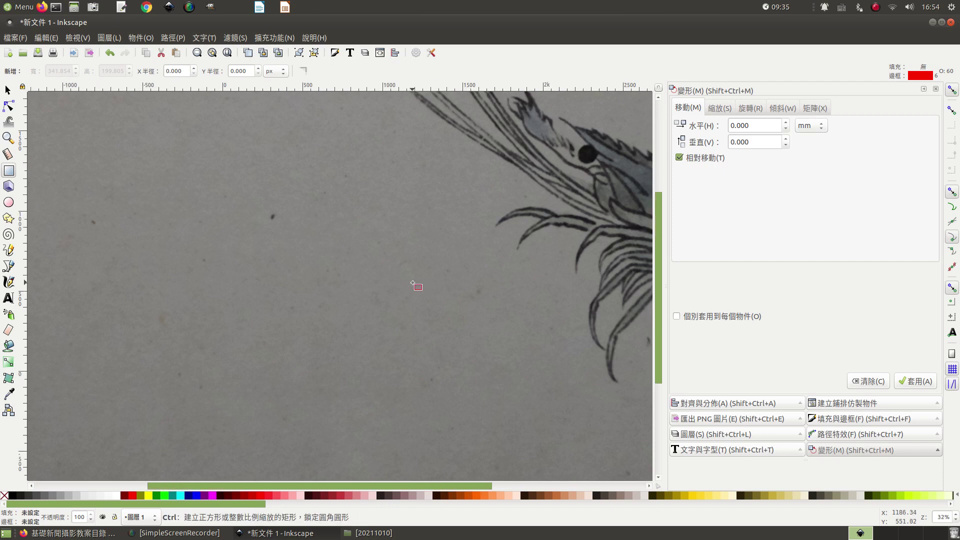
ctrl+scroll(413, 284, down, 1)
ctrl+scroll(413, 283, down, 1)
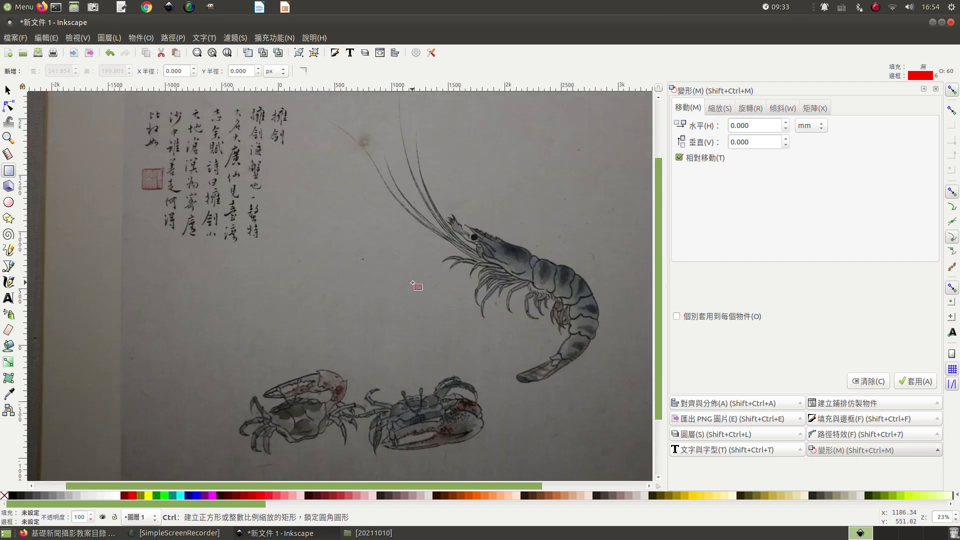
ctrl+scroll(413, 283, down, 3)
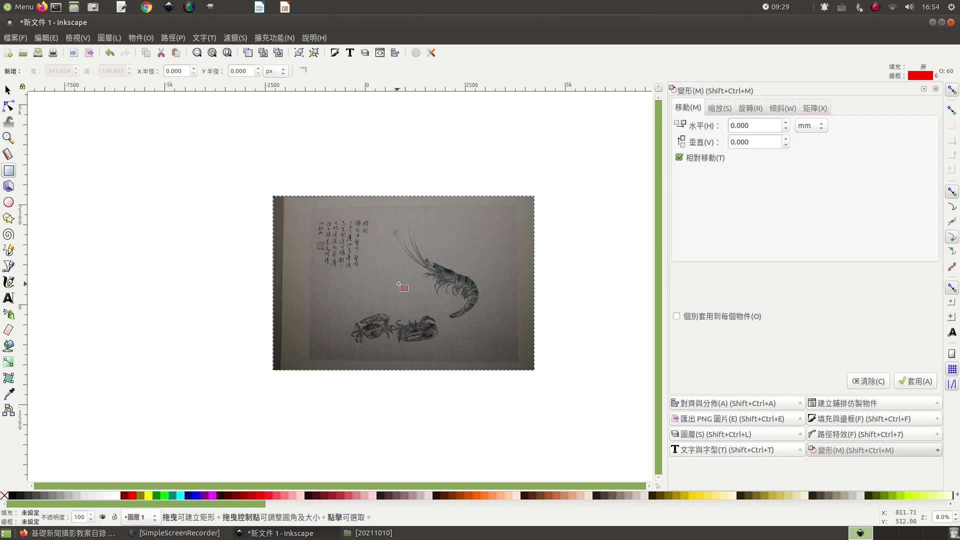
click(7, 90)
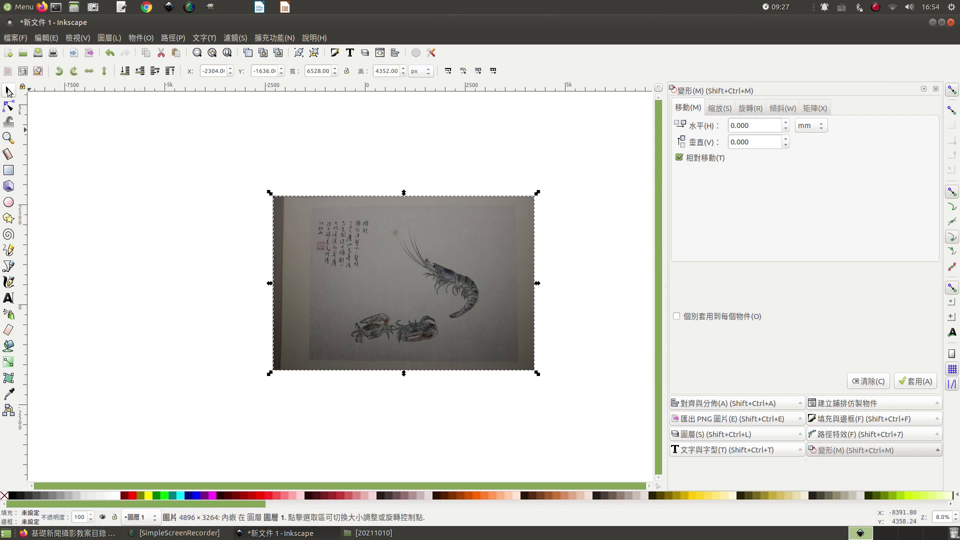
click(350, 240)
drag(332, 235, 265, 256)
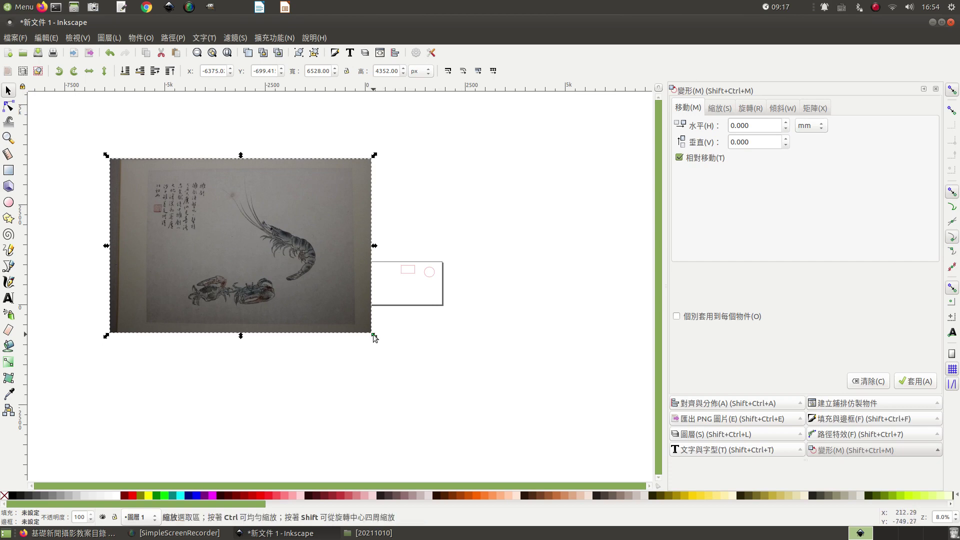
key(ctrl)
mouse_move(374, 337)
mouse_down()
mouse_move(252, 234)
mouse_move(214, 219)
mouse_move(300, 285)
mouse_move(337, 208)
mouse_move(340, 220)
mouse_up()
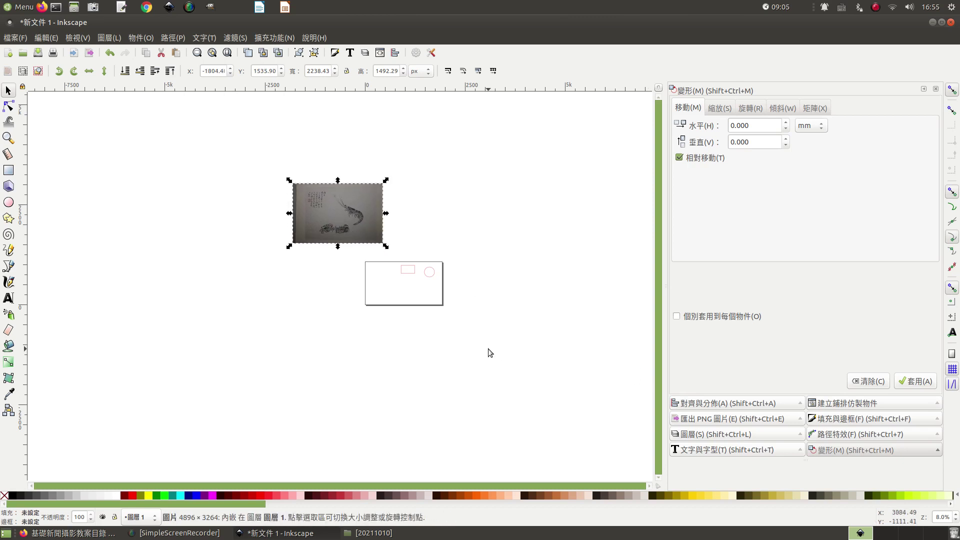
click(521, 348)
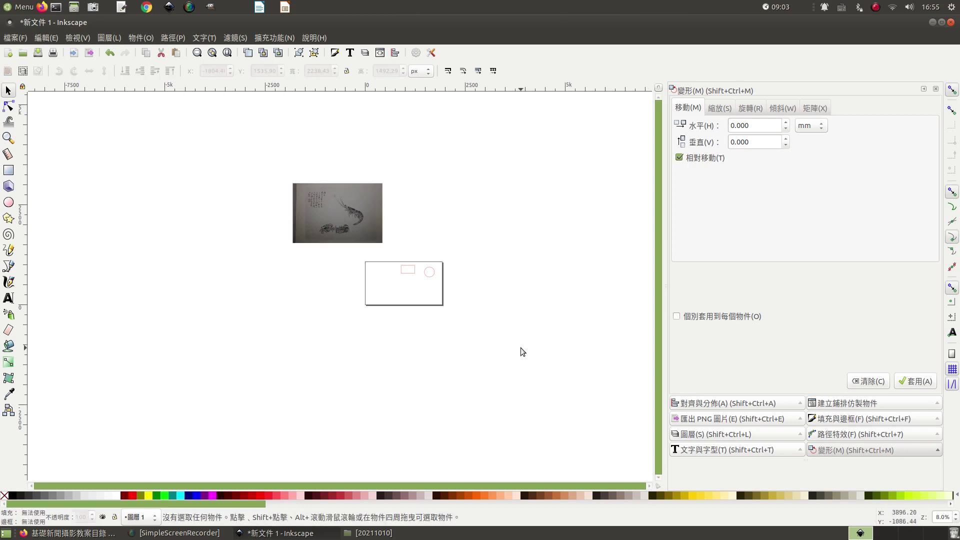
Move the shrunken painting up to sit just above the page
ctrl+scroll(521, 347, up, 2)
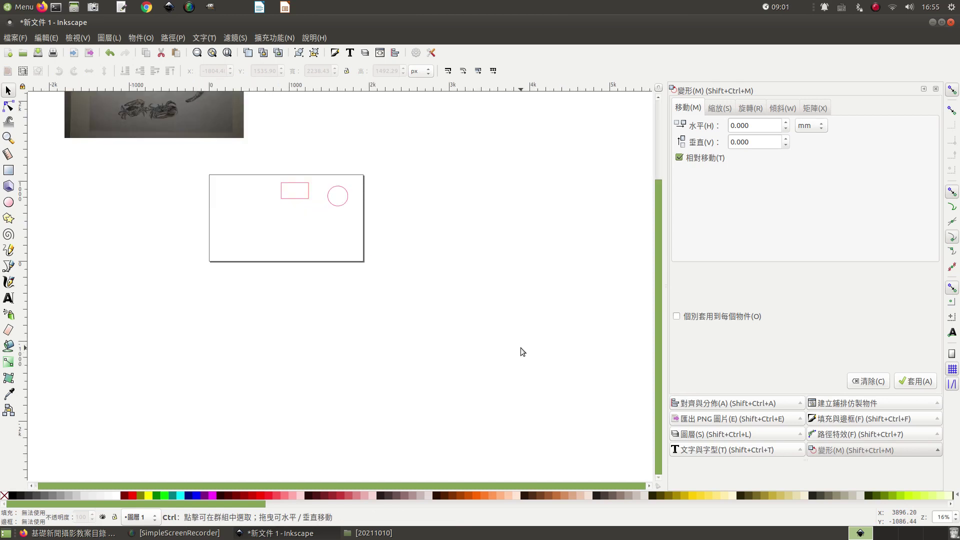
ctrl+scroll(520, 347, up, 2)
drag(526, 485, 379, 473)
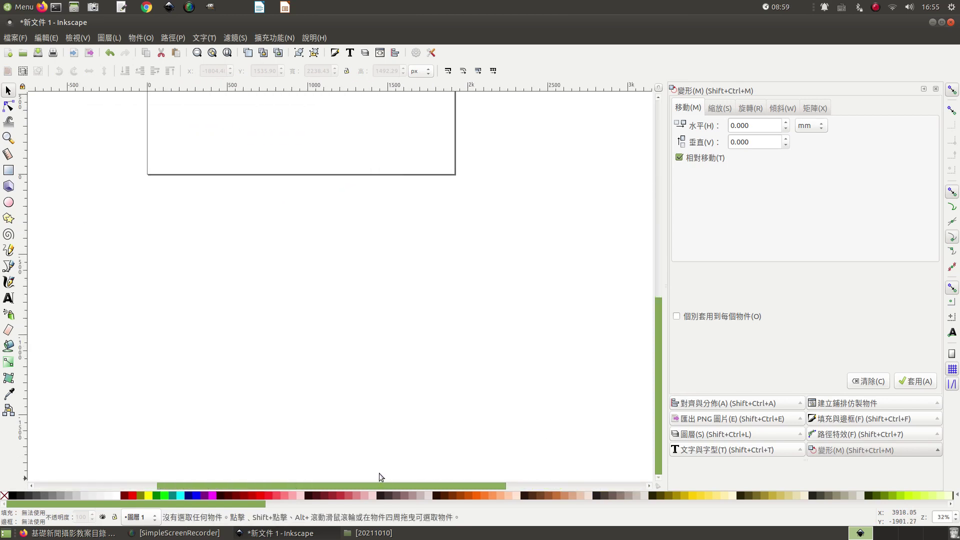
scroll(467, 386, up, 4)
scroll(468, 386, up, 3)
scroll(467, 386, up, 4)
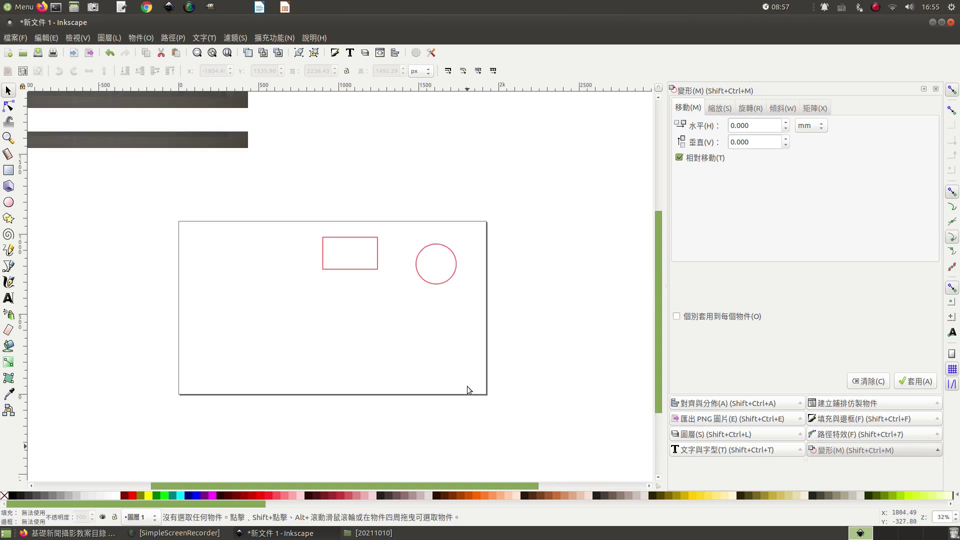
scroll(467, 386, up, 3)
scroll(468, 386, up, 1)
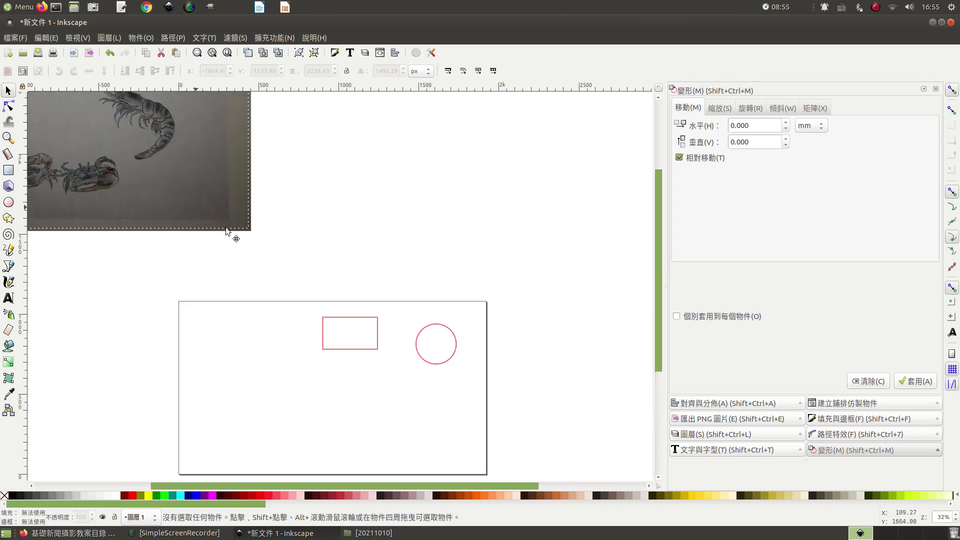
drag(226, 227, 445, 287)
scroll(523, 350, up, 2)
scroll(522, 350, up, 1)
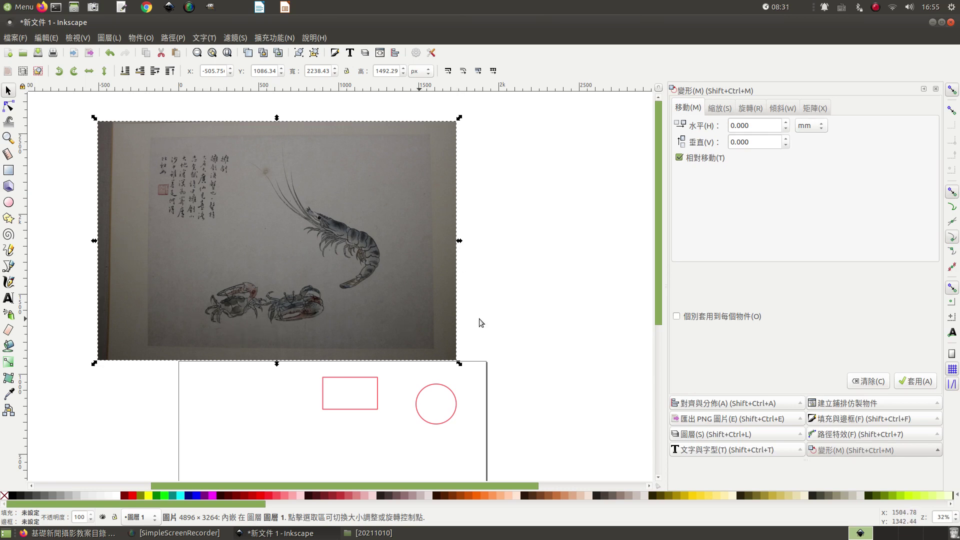
Enlarge the red circle to about 429 × 426 px around the shrimp's head and raise it to top
click(450, 395)
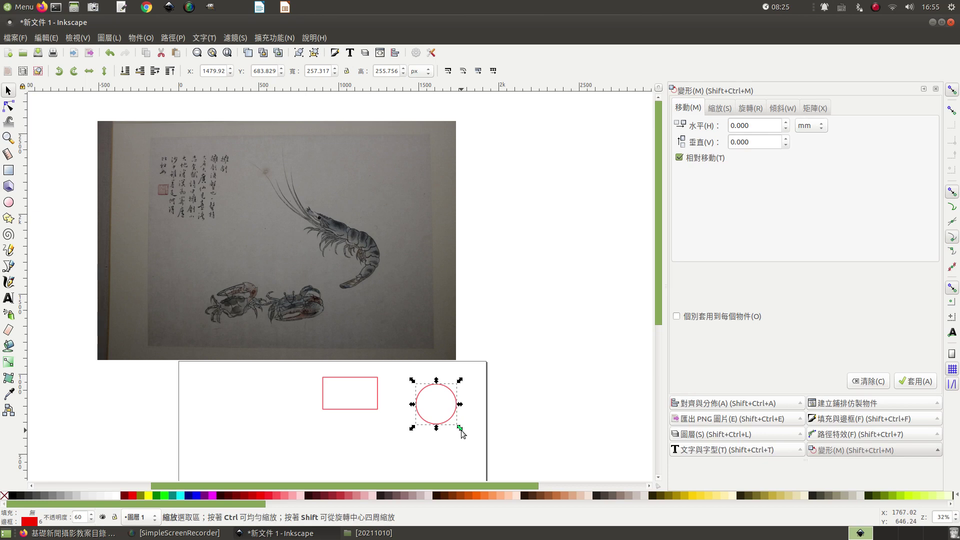
drag(460, 429, 493, 463)
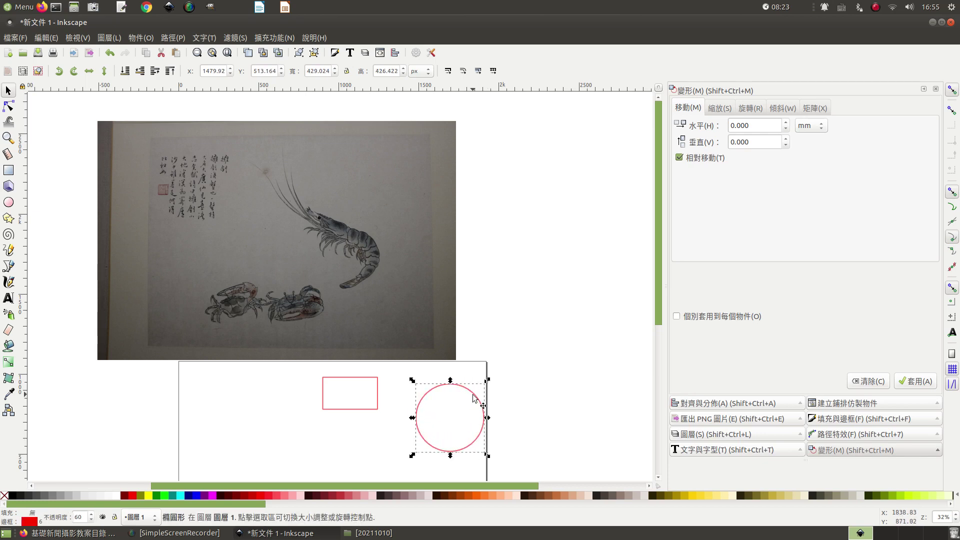
mouse_move(475, 398)
mouse_down()
mouse_move(427, 296)
mouse_move(329, 187)
mouse_up()
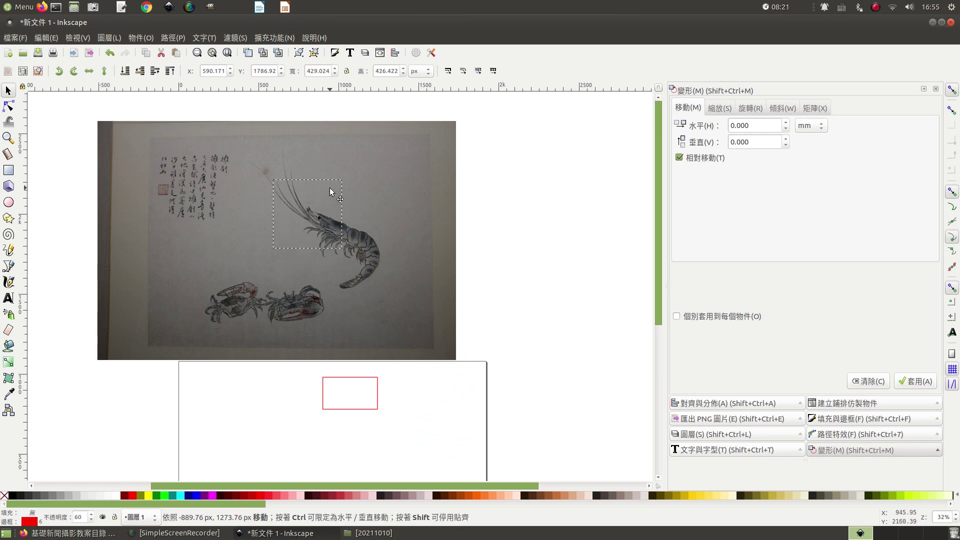
click(170, 71)
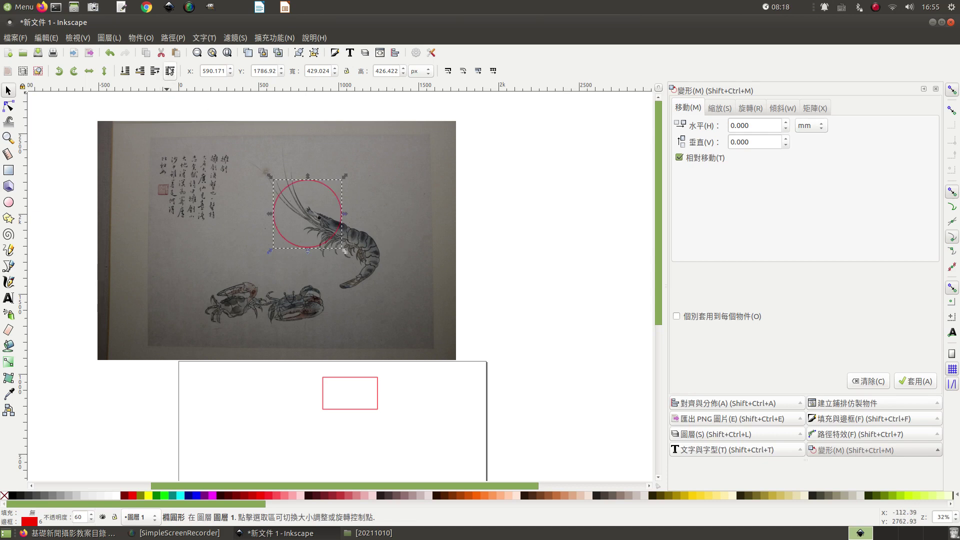
click(415, 260)
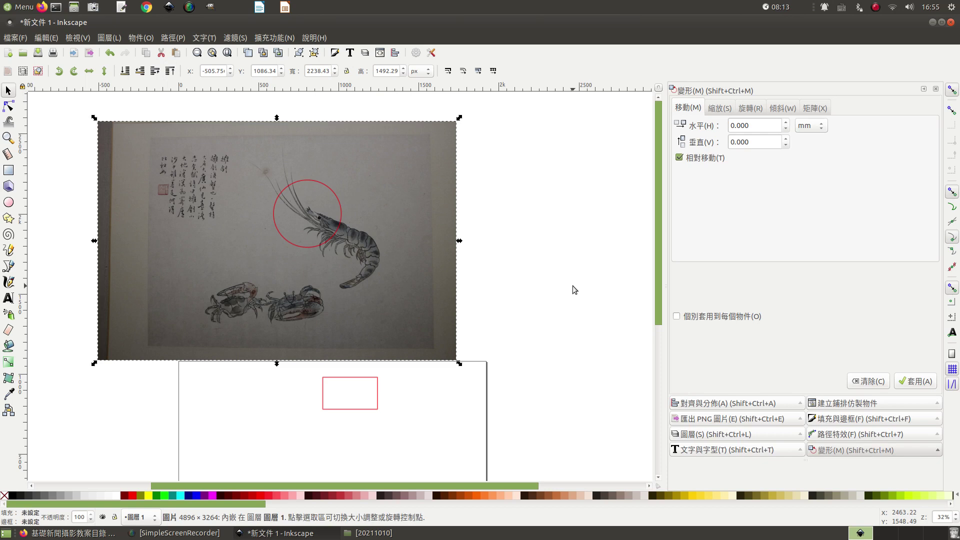
Stretch the rectangle over the calligraphy with an olive #AA8800 outline, then select all three objects
click(378, 385)
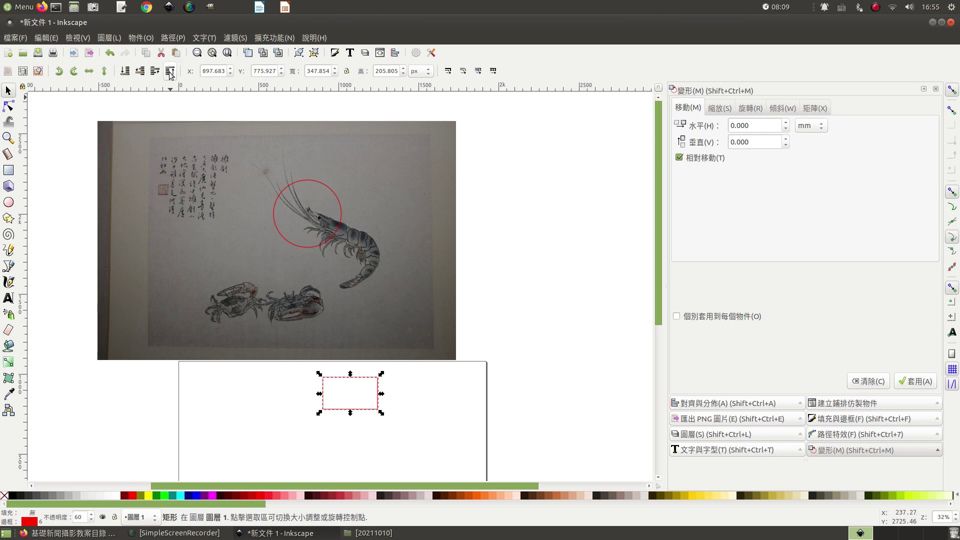
mouse_move(325, 388)
mouse_down()
mouse_move(212, 287)
mouse_move(157, 145)
mouse_up()
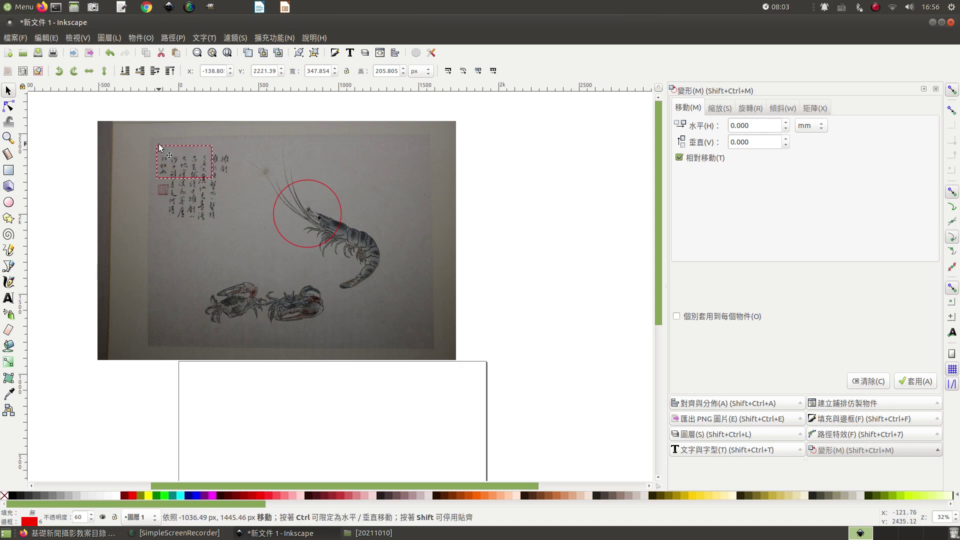
drag(216, 186, 238, 233)
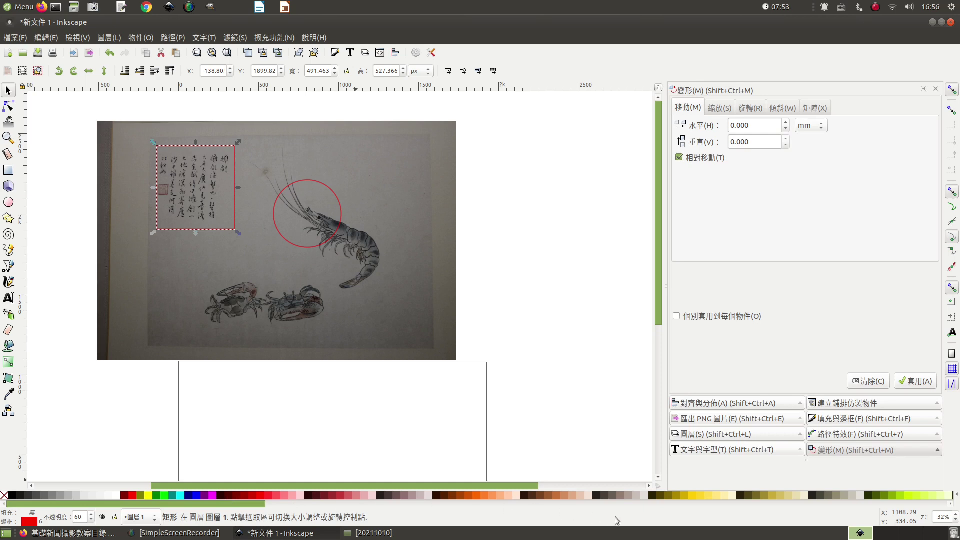
shift+click(674, 495)
click(523, 285)
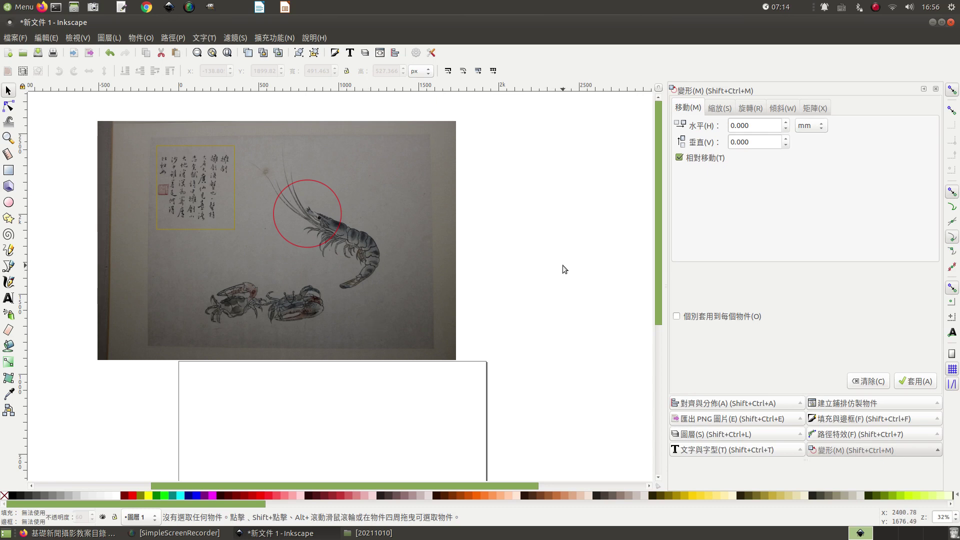
mouse_move(67, 104)
mouse_down()
mouse_move(109, 241)
mouse_move(513, 389)
mouse_up()
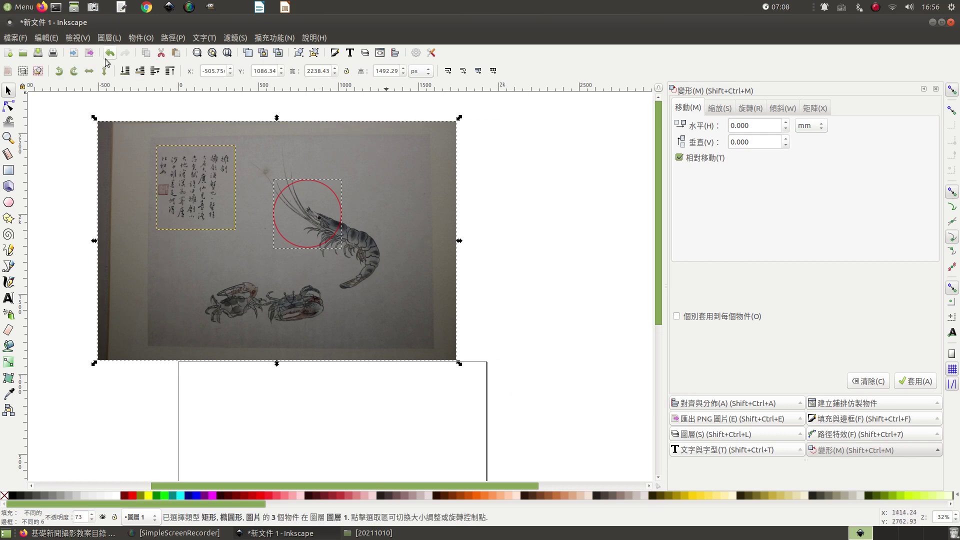
Set the PNG export area to the selection, giving 2238 × 1492 px at 96 dpi
click(15, 38)
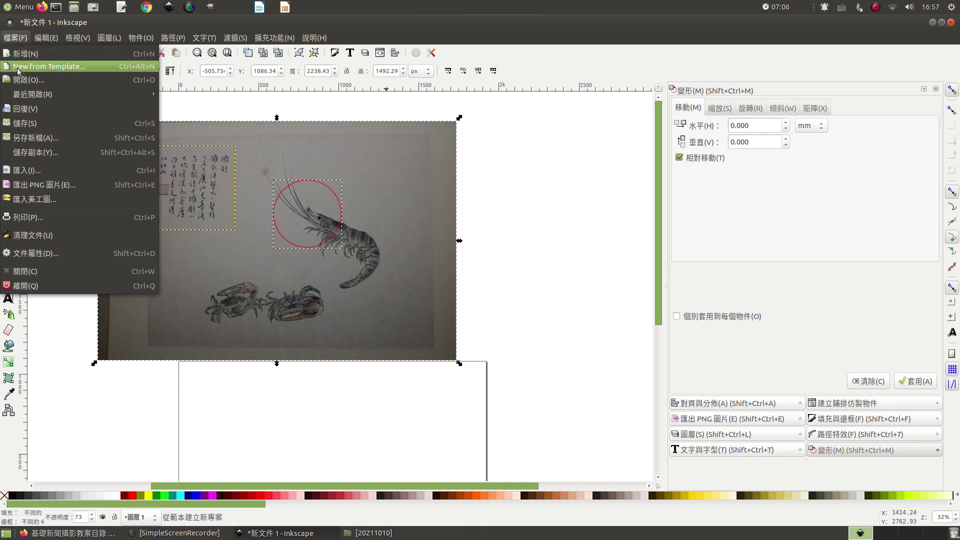
click(55, 188)
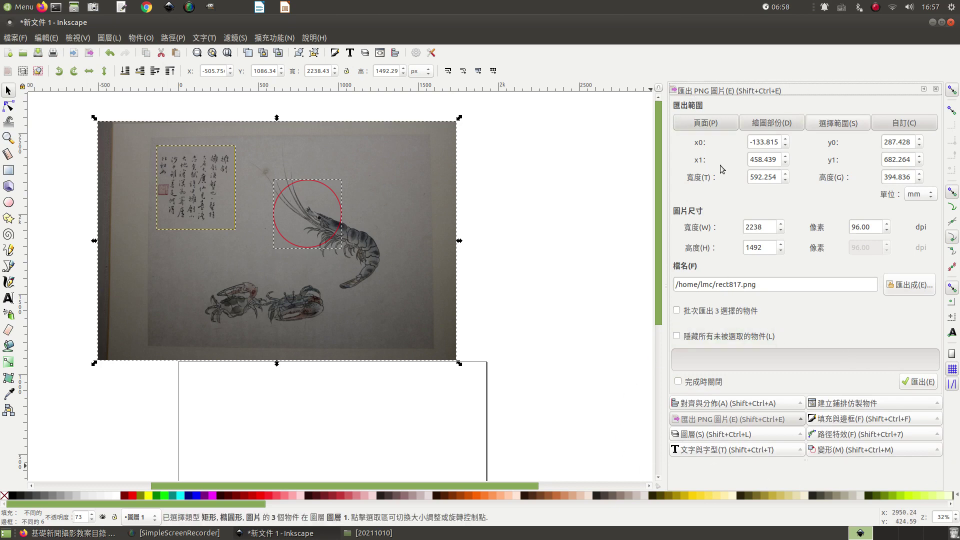
click(847, 129)
Export the selection as 0003aaa.png into the 圖片/testpics folder
click(915, 289)
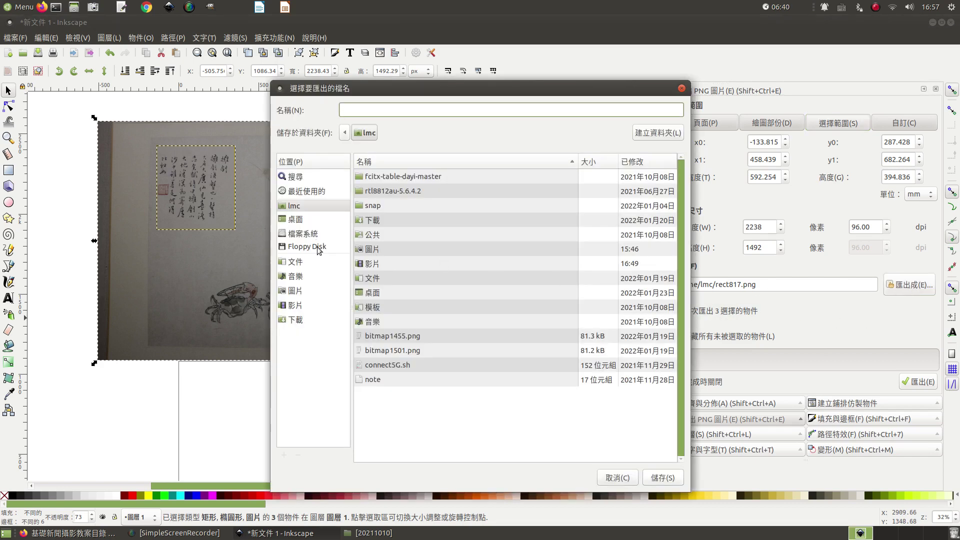
click(297, 291)
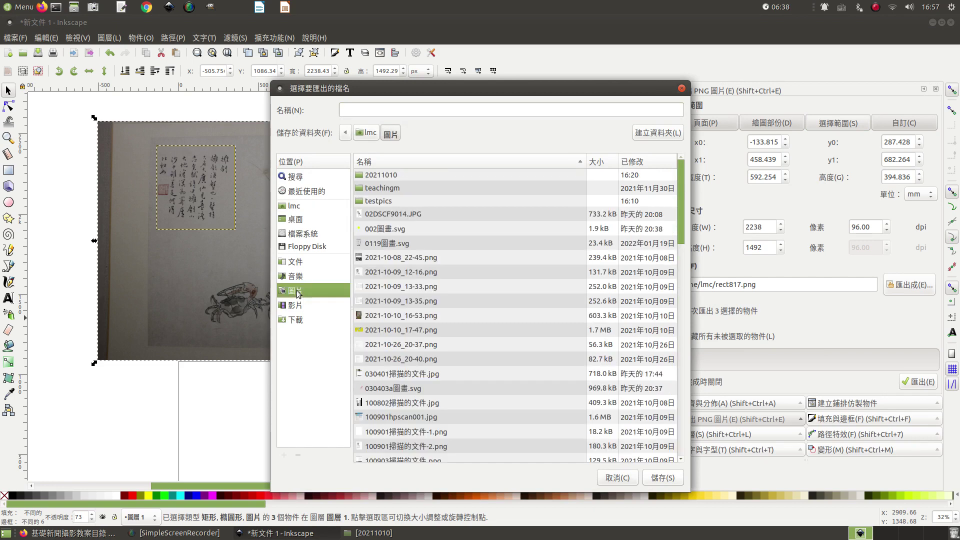
double_click(393, 202)
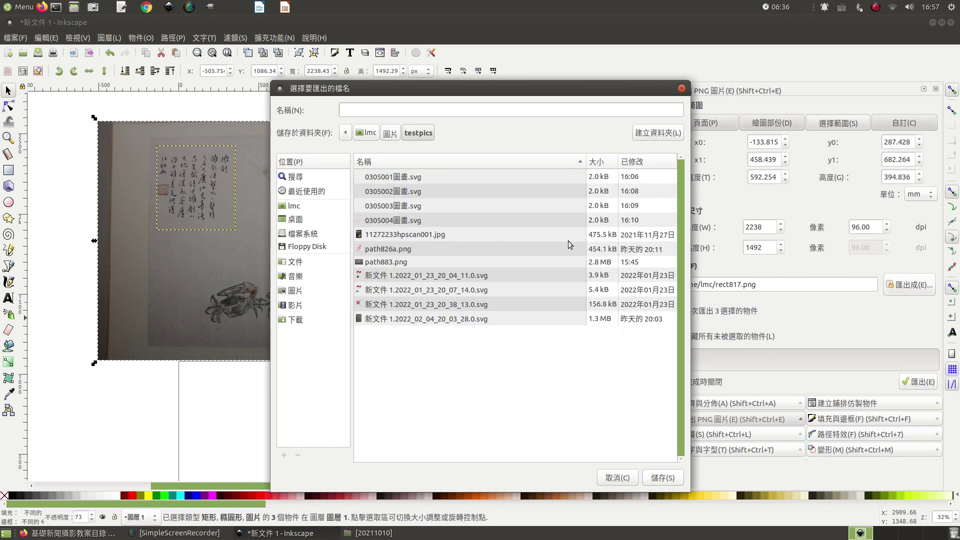
click(411, 108)
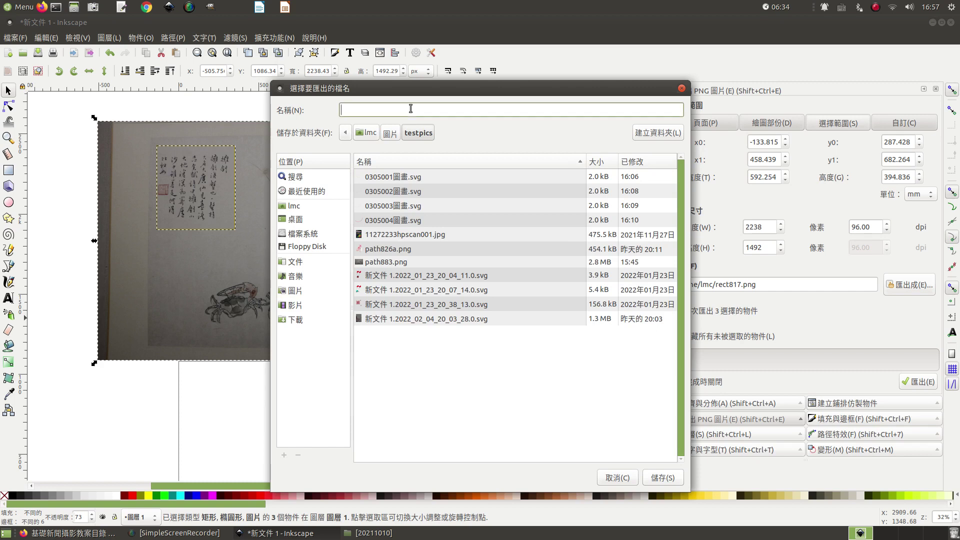
text(0003)
text(aaa)
click(663, 478)
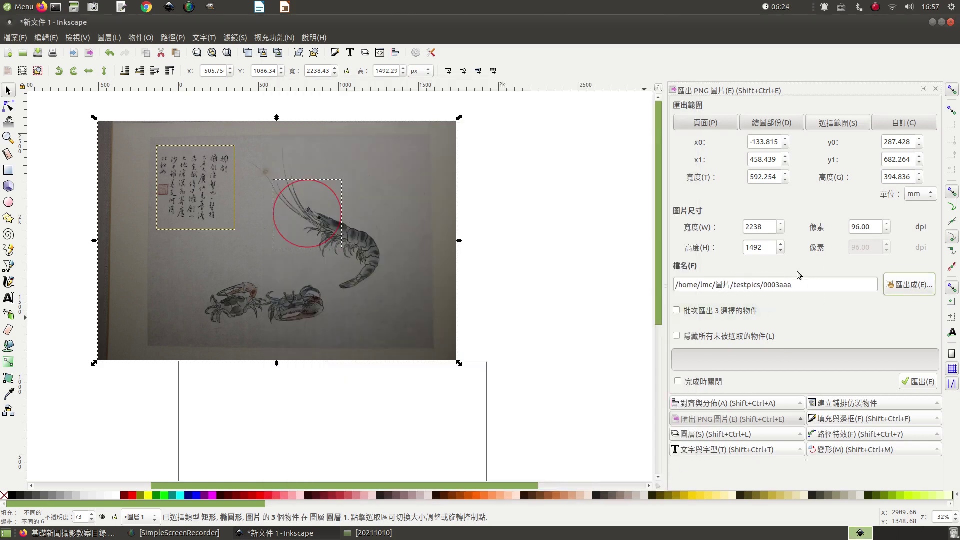
click(918, 385)
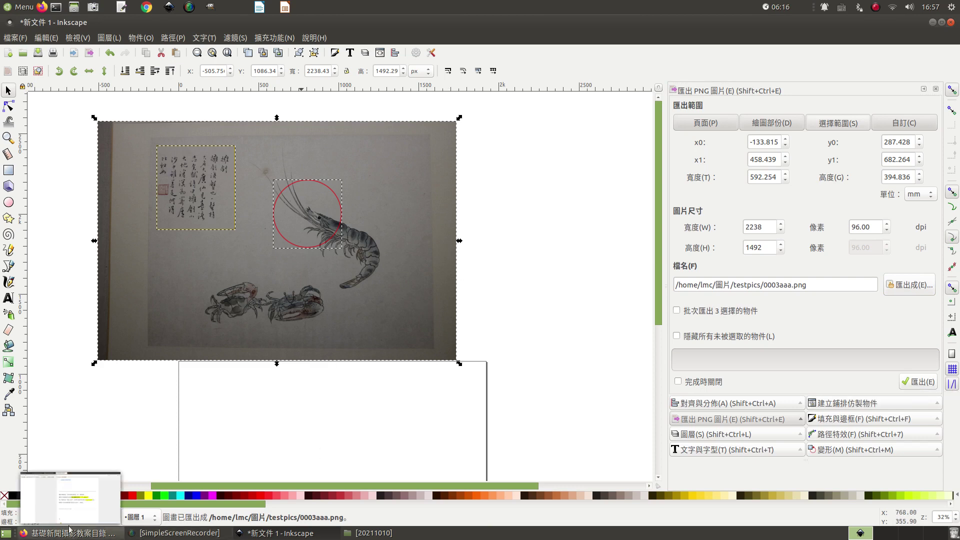
Bring the file manager forward and open 圖片 > testpics to show its 12 files
click(384, 534)
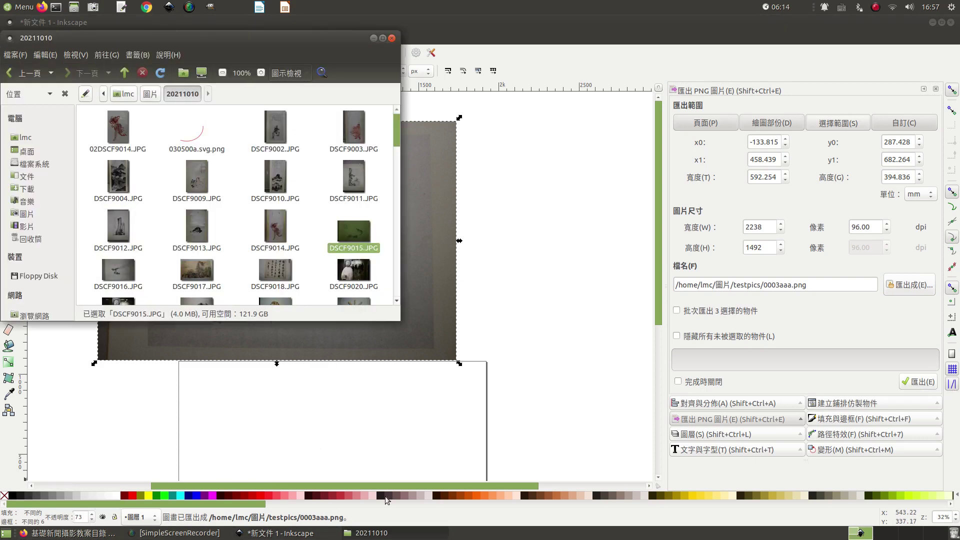
click(31, 214)
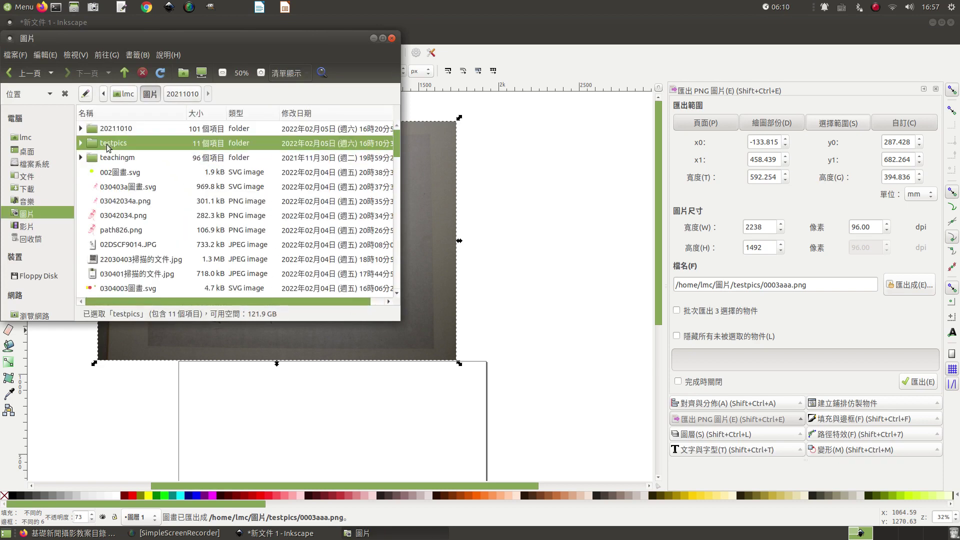
double_click(108, 148)
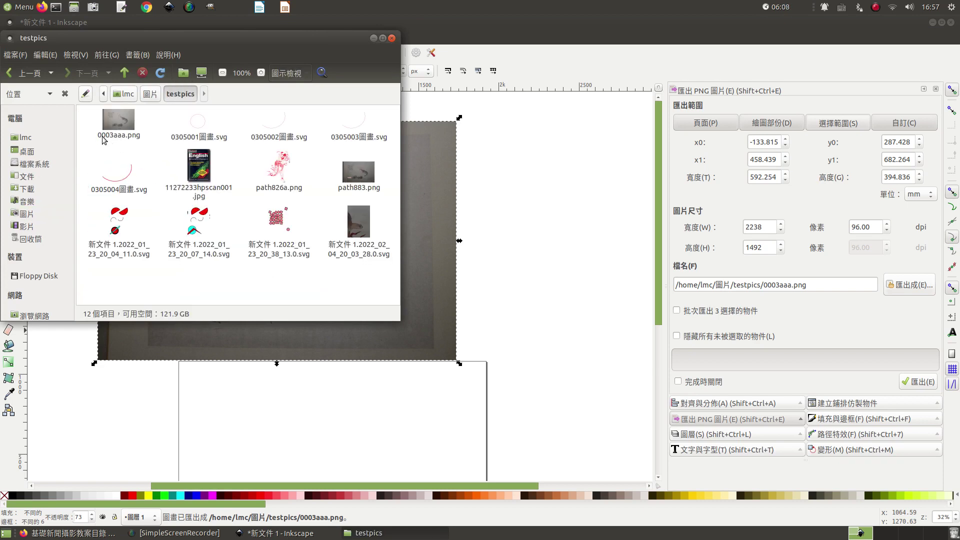
double_click(120, 122)
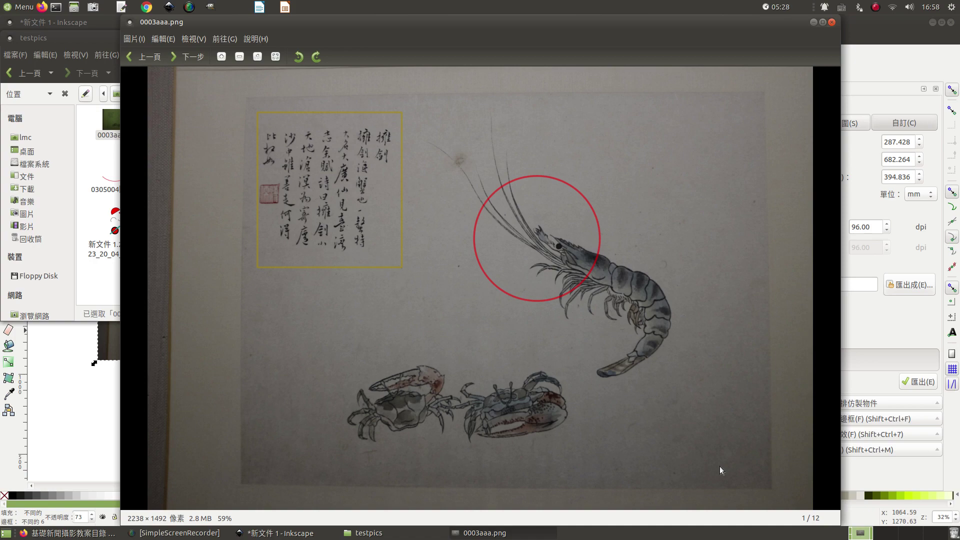
click(832, 23)
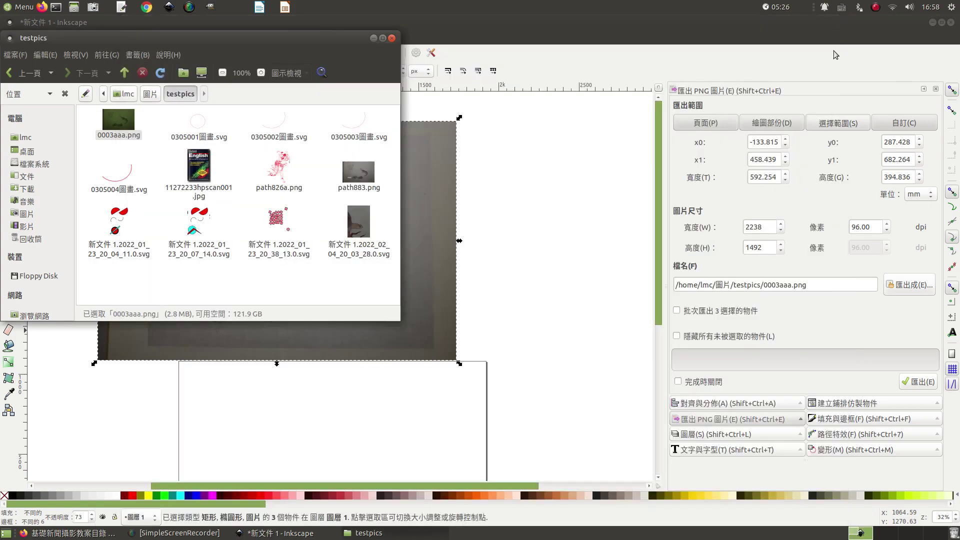
click(373, 38)
Delete the shrimp photo and the shapes over it from the canvas
click(548, 235)
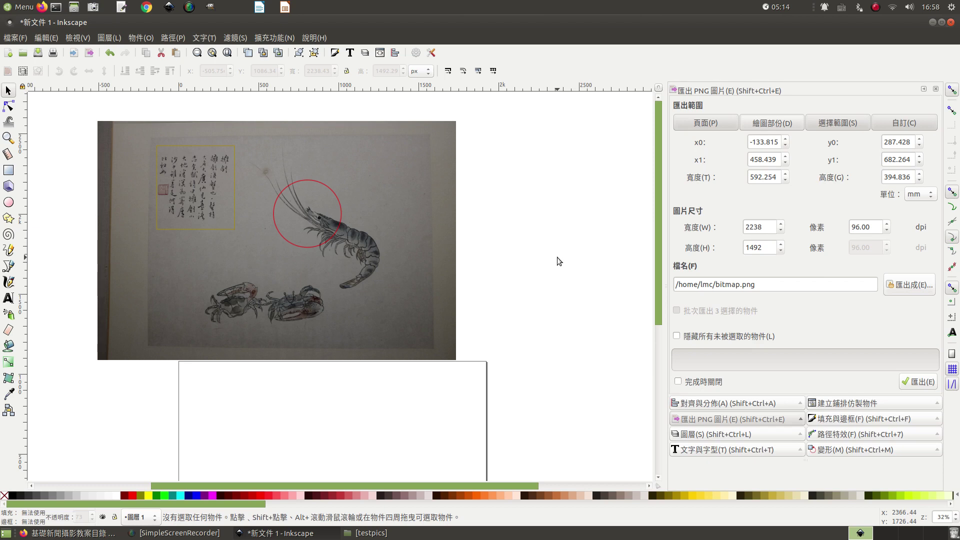
mouse_move(58, 103)
mouse_down()
mouse_move(437, 388)
mouse_move(529, 391)
mouse_up()
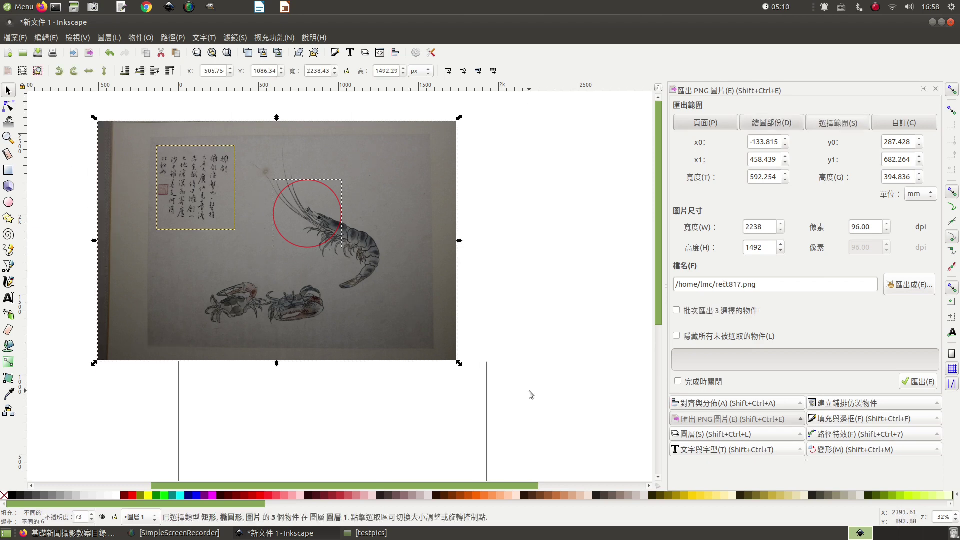
key(Delete)
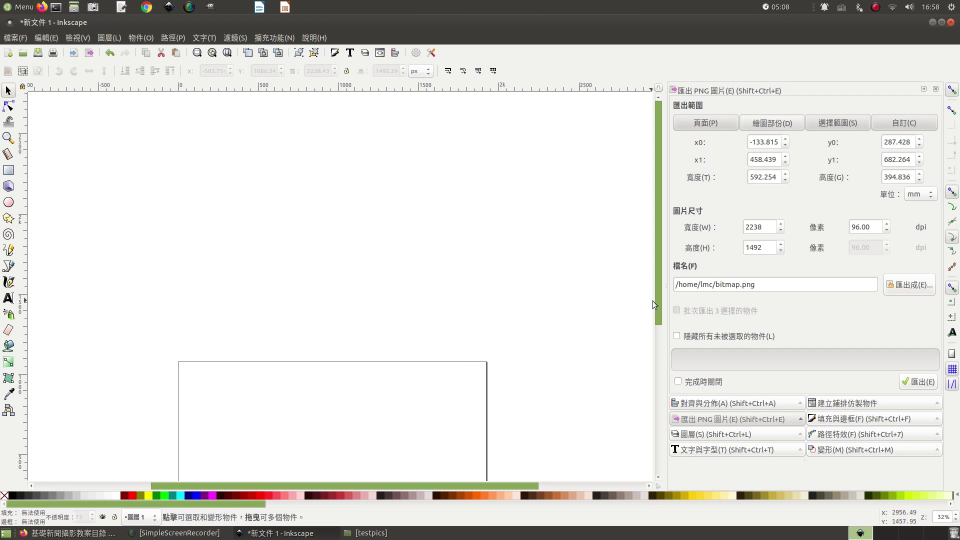
drag(655, 302, 644, 401)
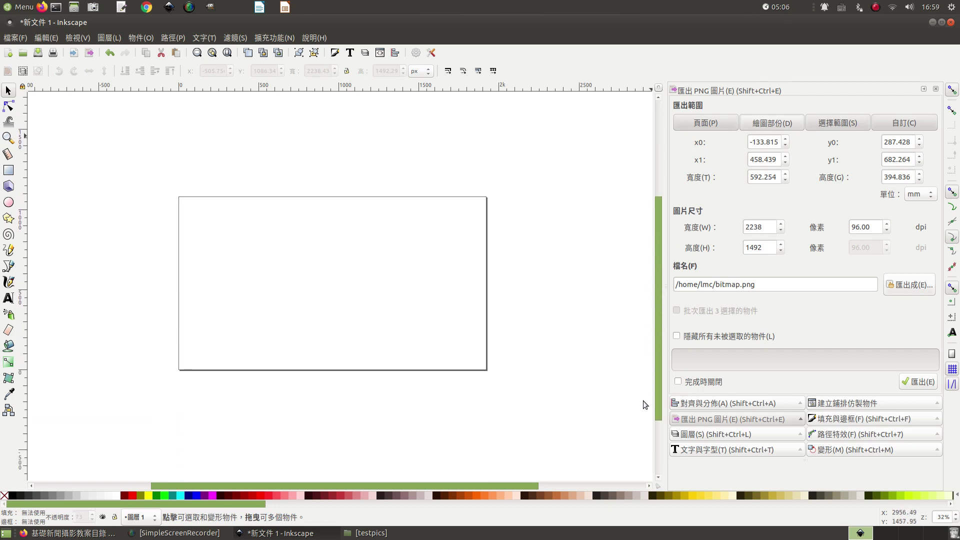
Draw a circle over the page's top-left corner with a 32 px outline
click(9, 202)
drag(132, 148, 247, 272)
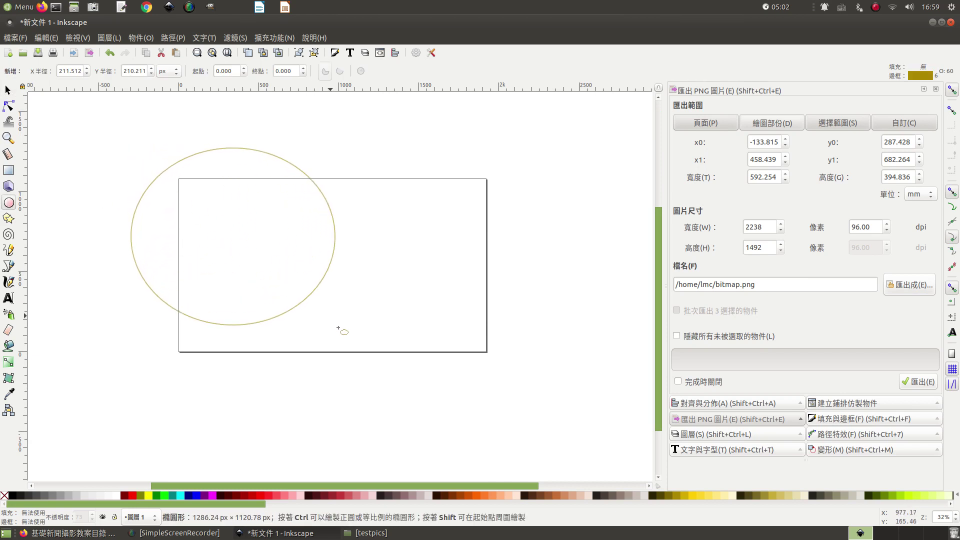
drag(289, 295, 318, 336)
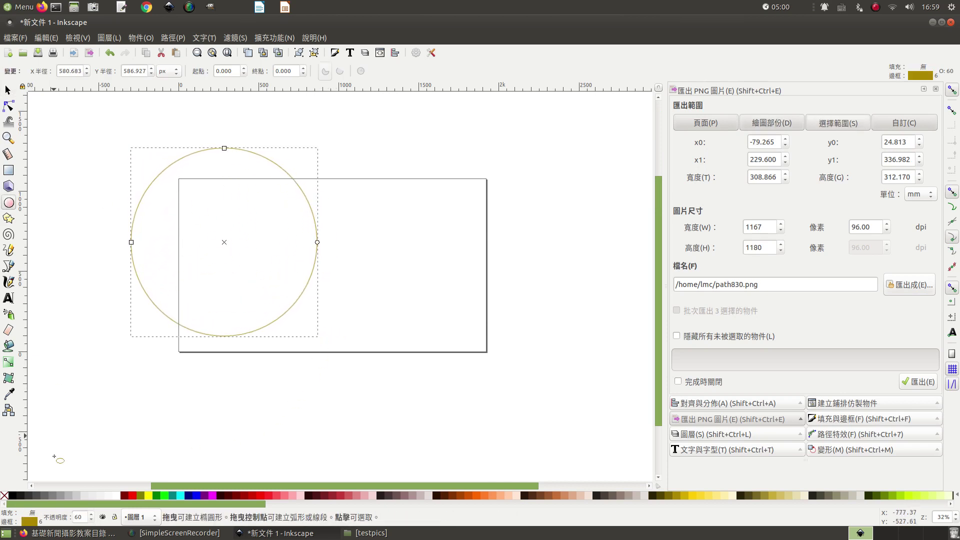
right_click(42, 524)
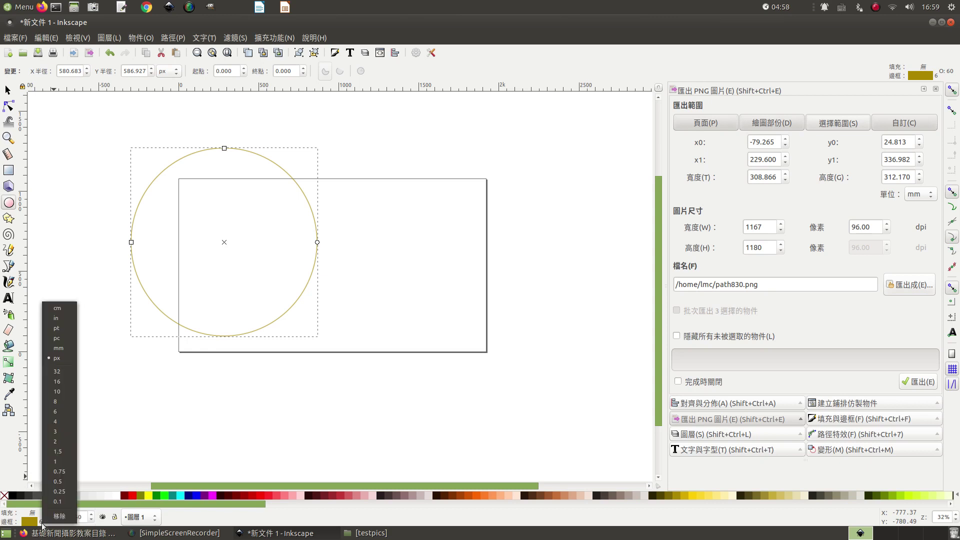
click(67, 373)
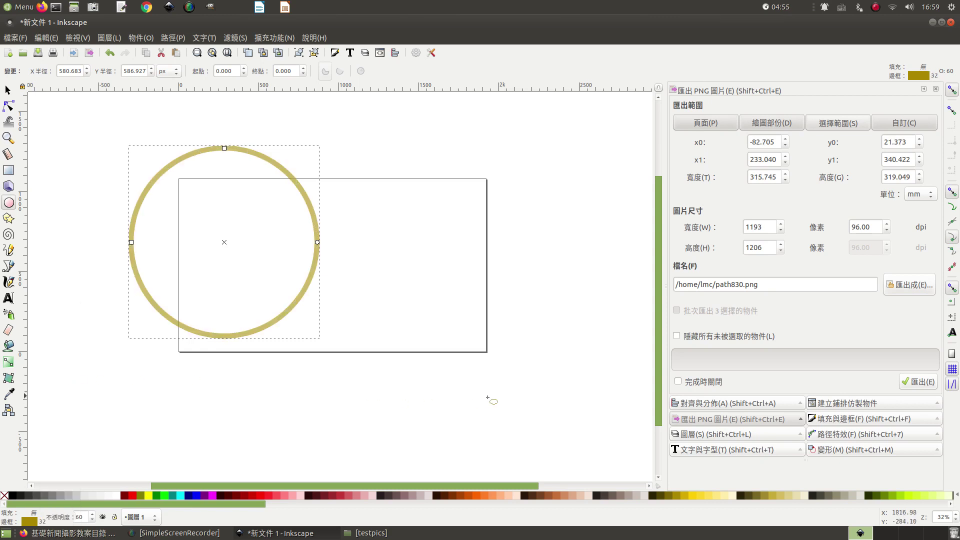
click(571, 330)
click(8, 90)
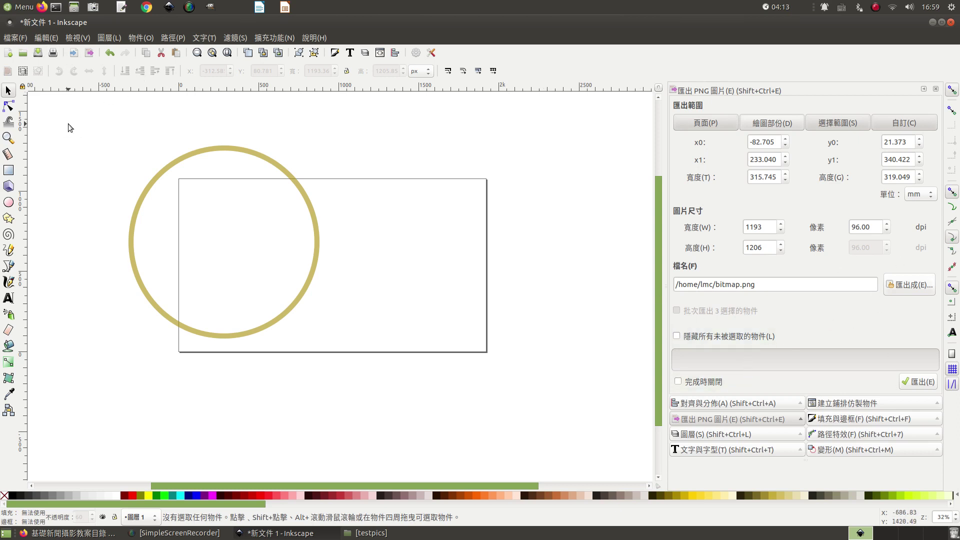
Save the drawing as aaa002圖畫.svg in testpics and bring the file manager back
click(13, 39)
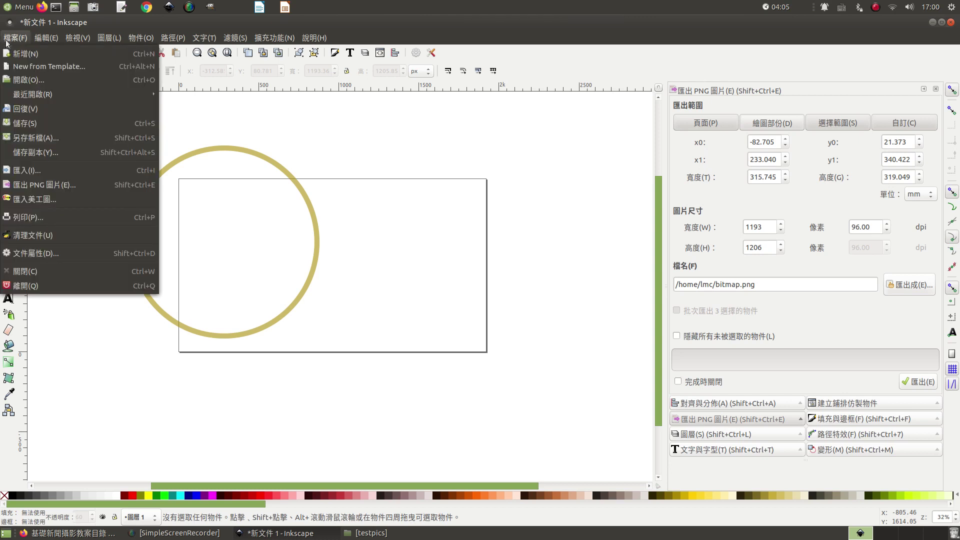
click(40, 141)
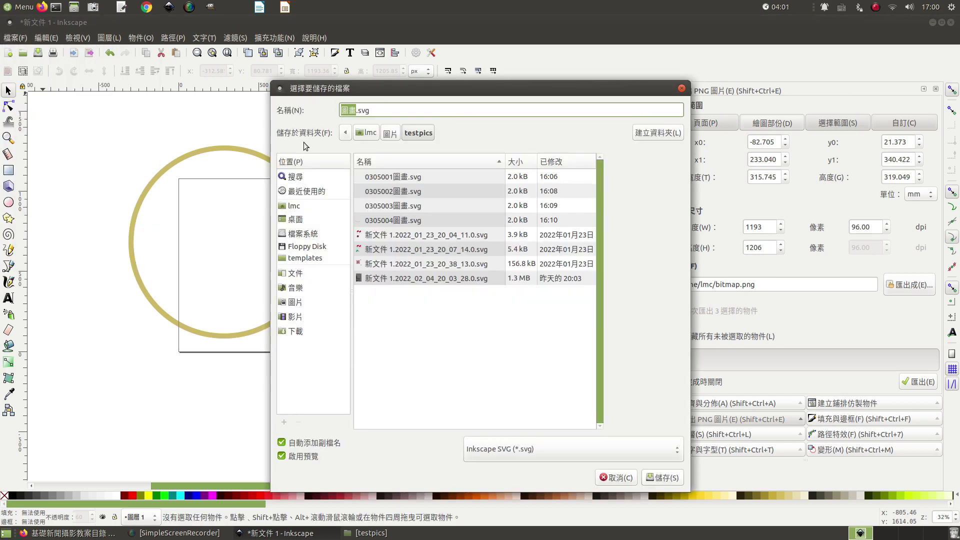
key(Home)
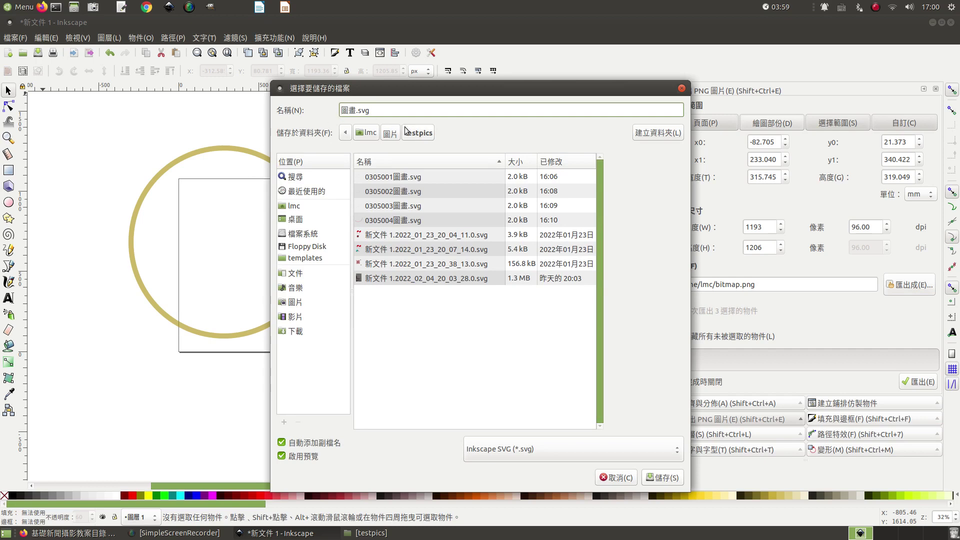
text(aaa002)
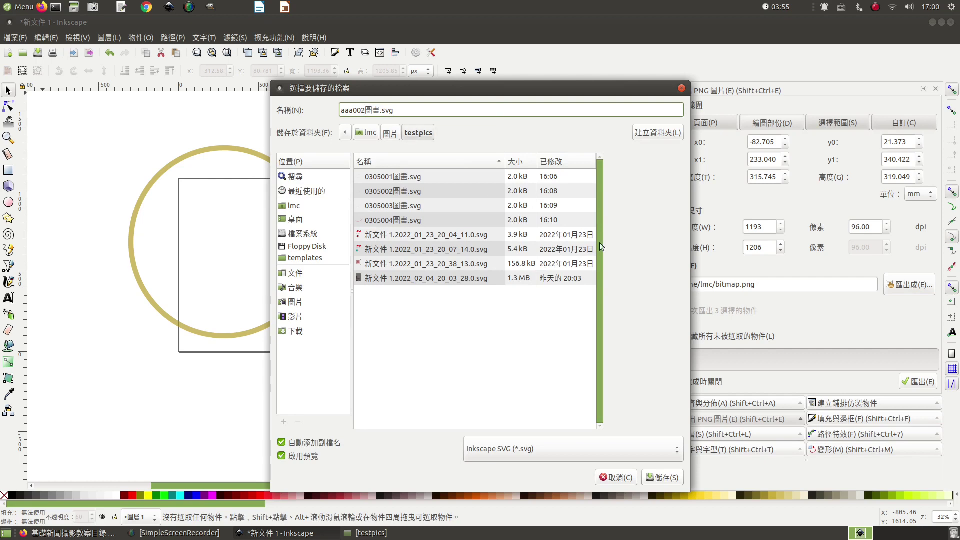
click(659, 482)
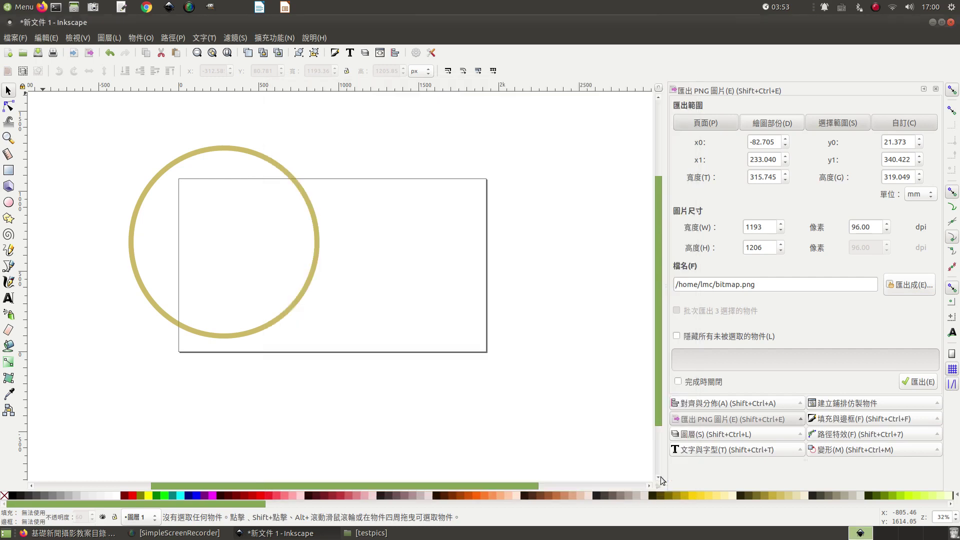
click(369, 533)
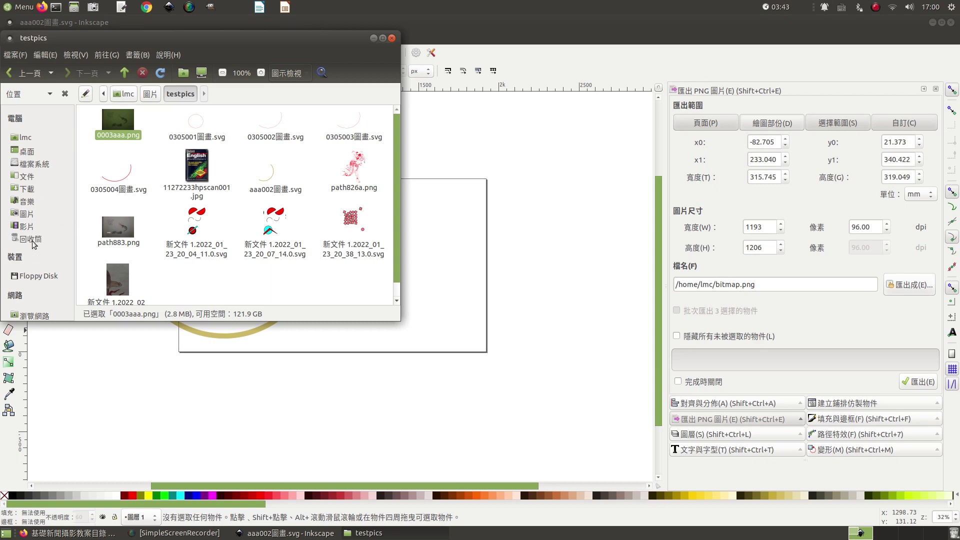
Reopen testpics, preview aaa002圖畫.svg, close the viewer and minimize the file manager
click(29, 216)
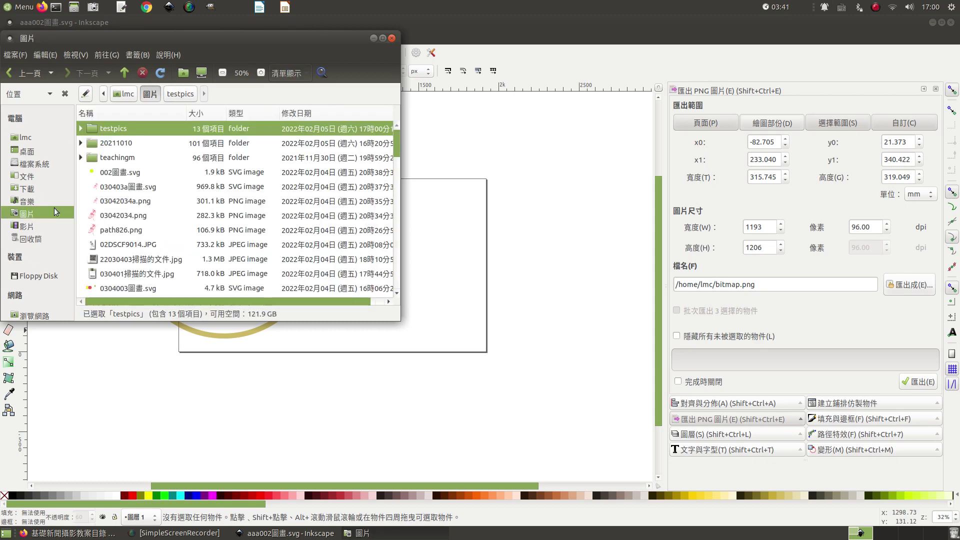
double_click(120, 129)
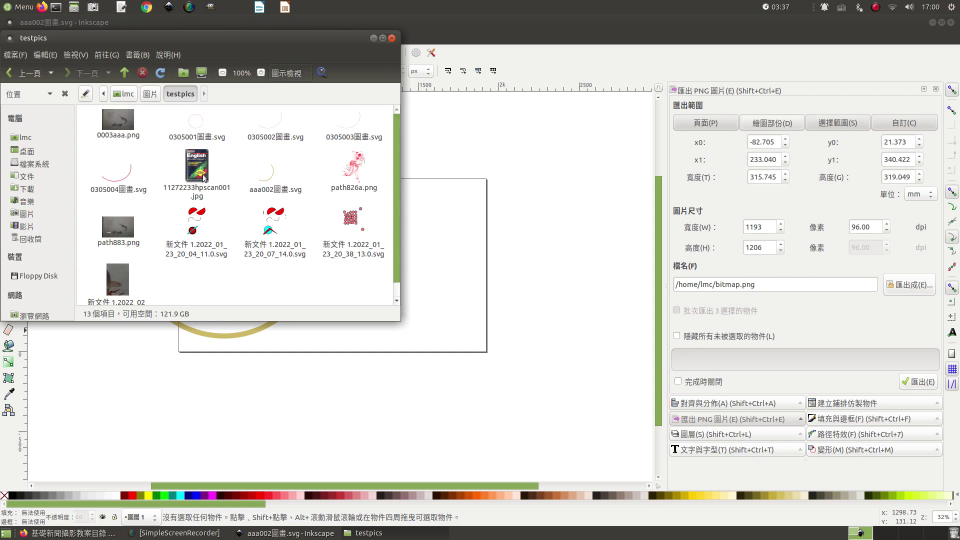
double_click(271, 178)
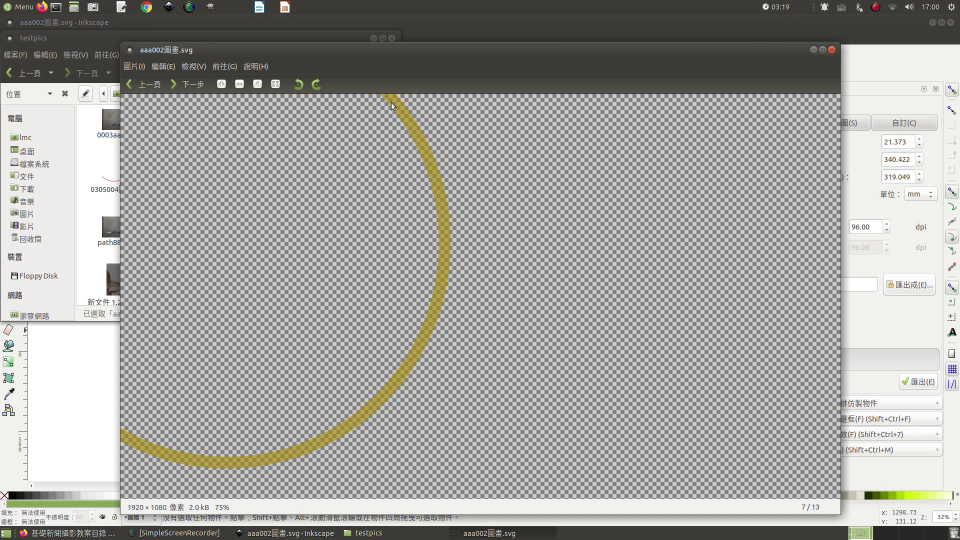
click(832, 50)
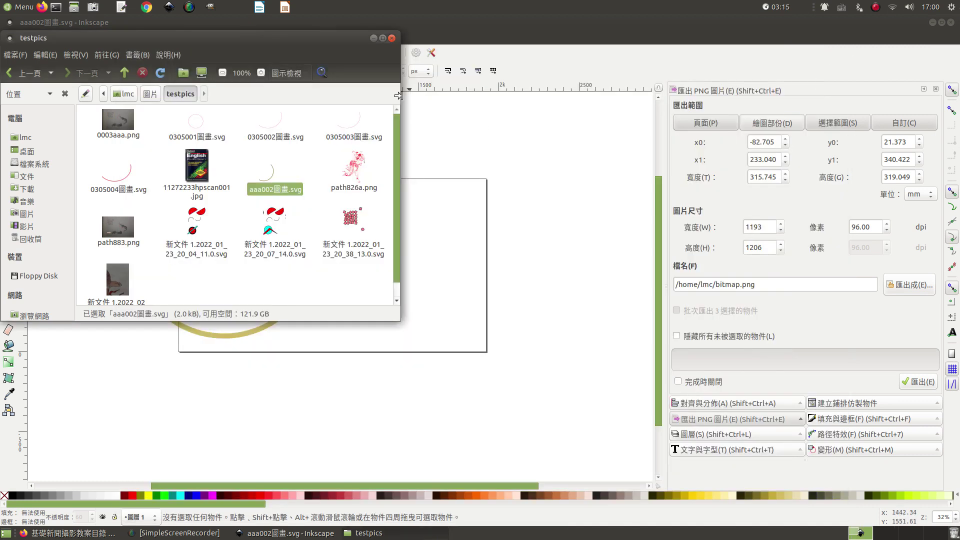
click(374, 38)
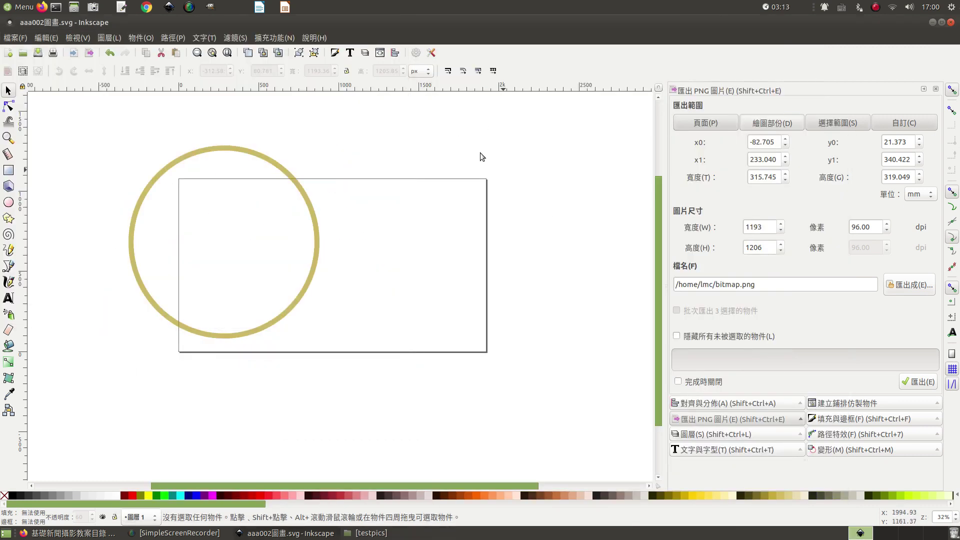
Launch Impress without a template, delete the title and body placeholders, and start inserting an image
click(287, 6)
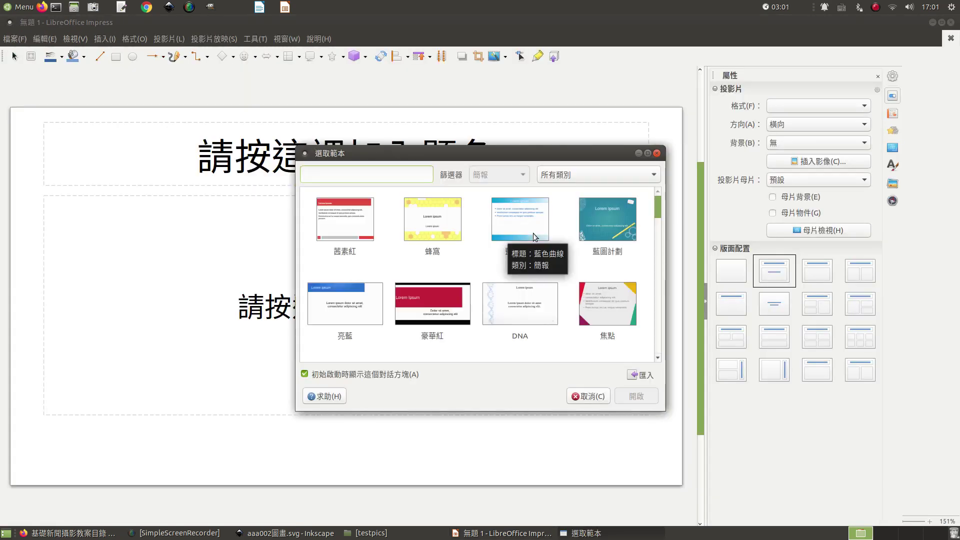
click(588, 397)
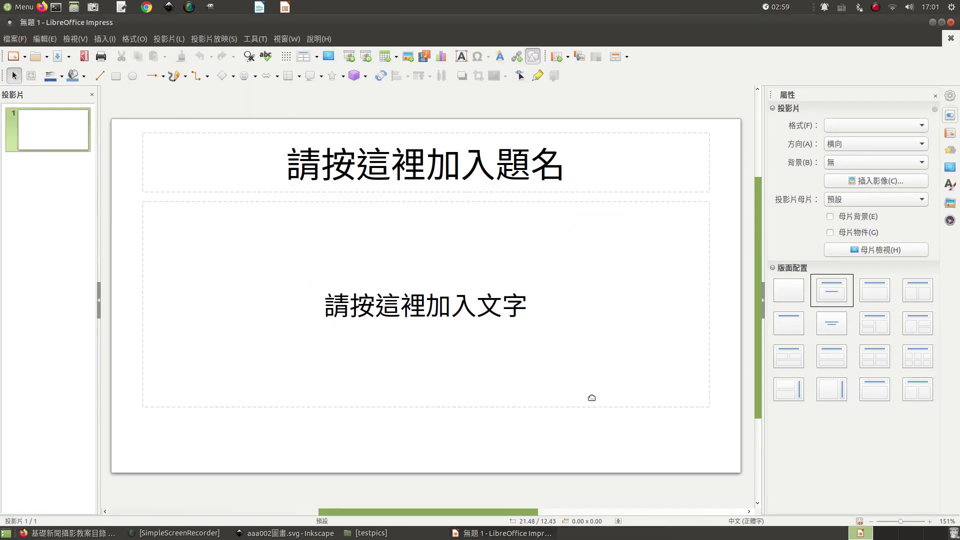
click(533, 194)
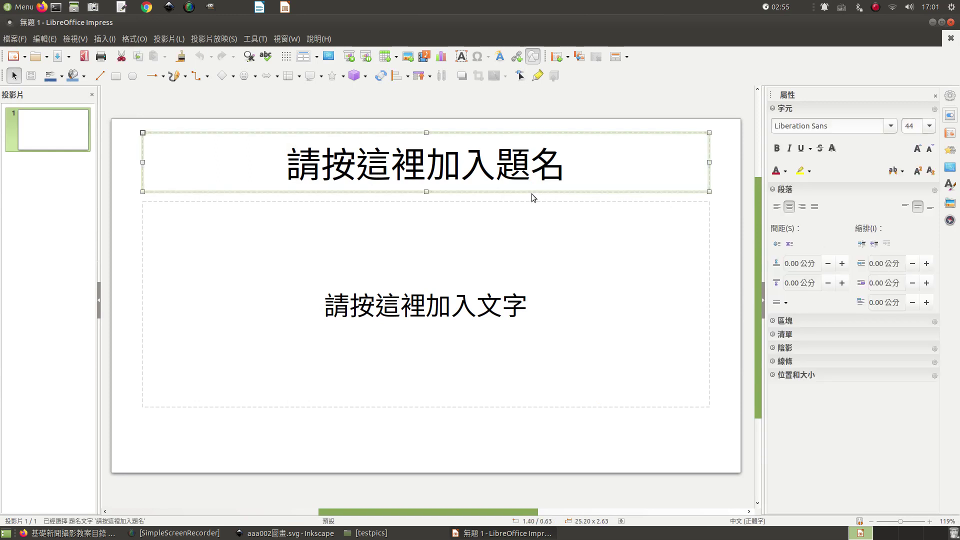
key(Delete)
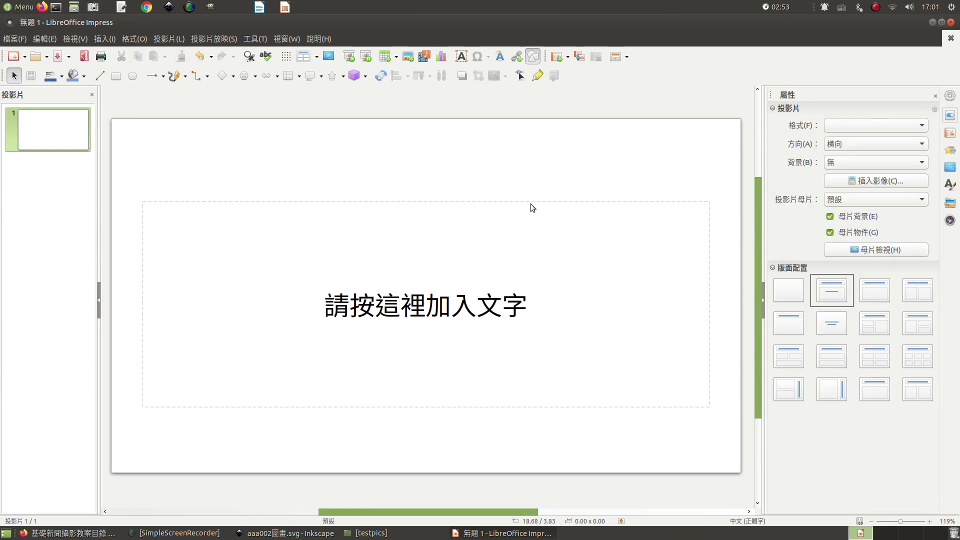
click(530, 203)
key(Delete)
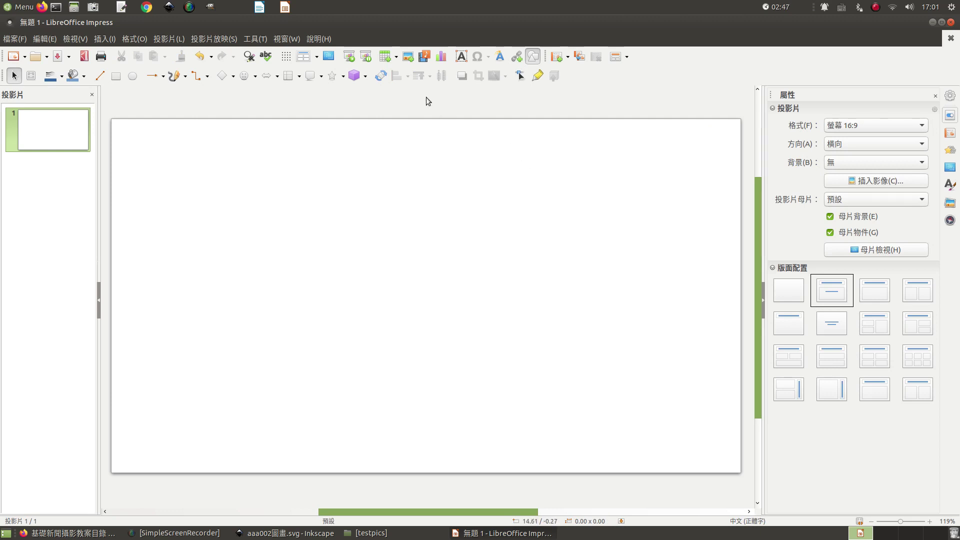
click(407, 59)
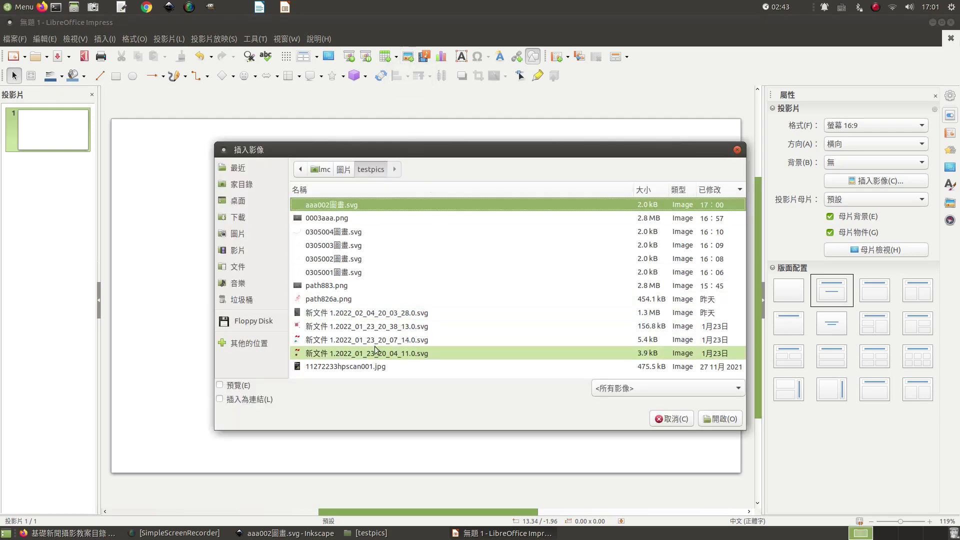
Insert aaa002圖畫.svg, shrink it to 16.13 × 9.07 and move it toward the slide centre
click(357, 205)
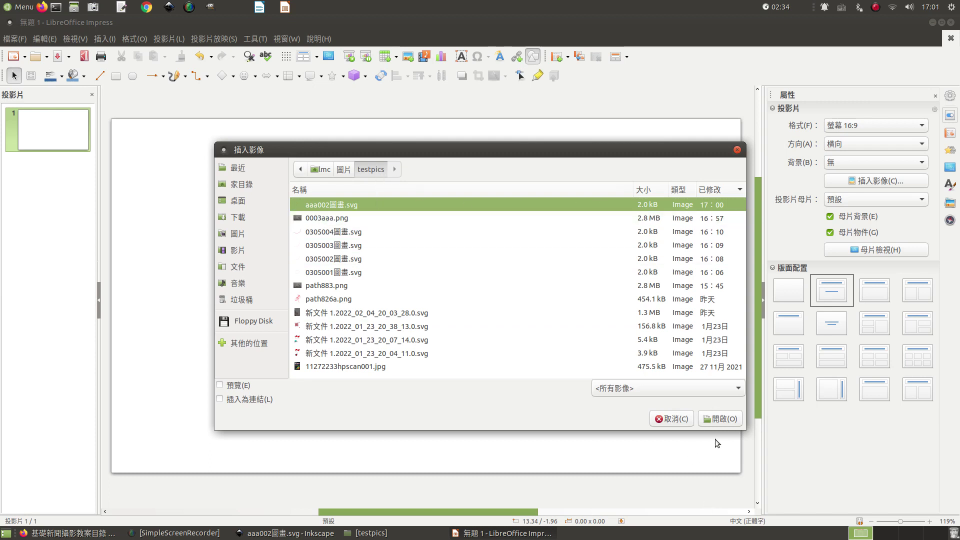
click(719, 419)
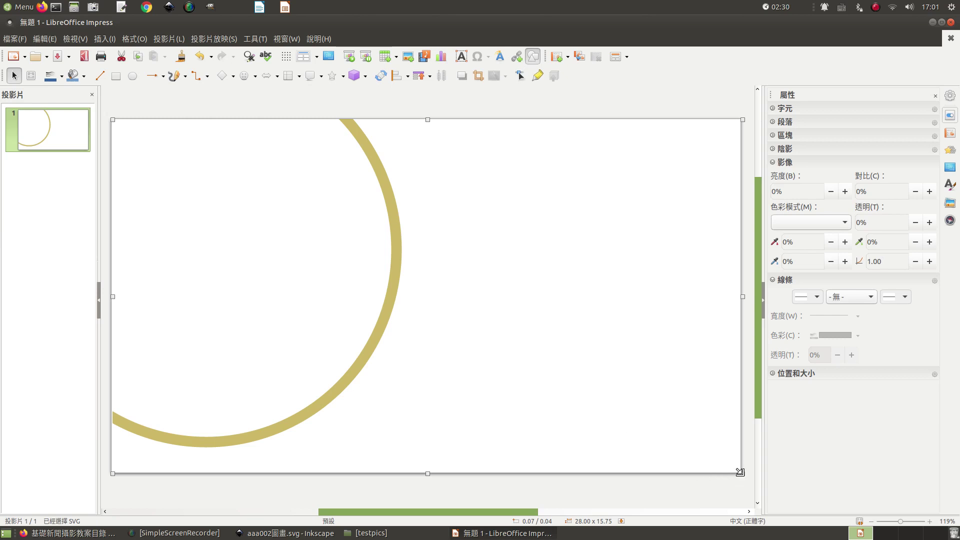
mouse_move(743, 474)
mouse_down()
mouse_move(614, 368)
mouse_move(479, 292)
mouse_up()
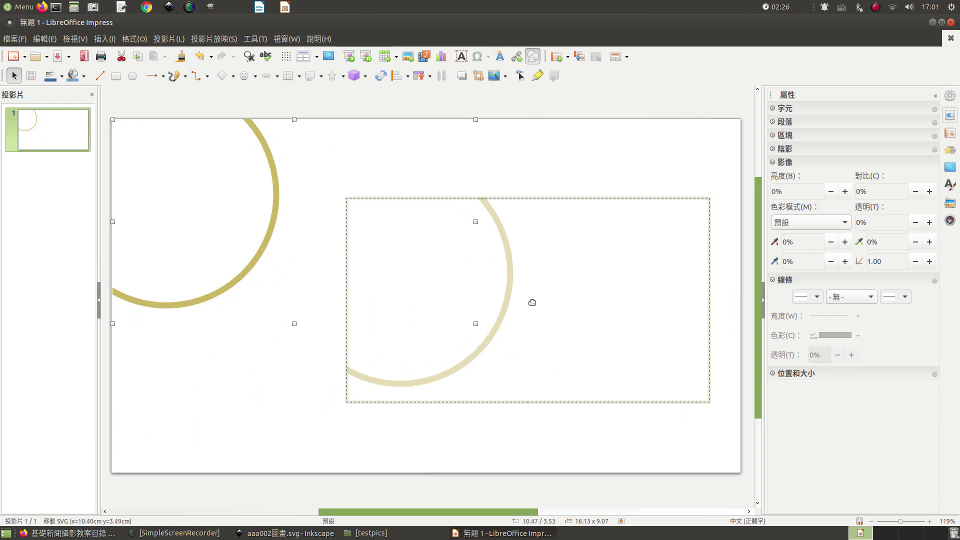
drag(272, 217, 510, 295)
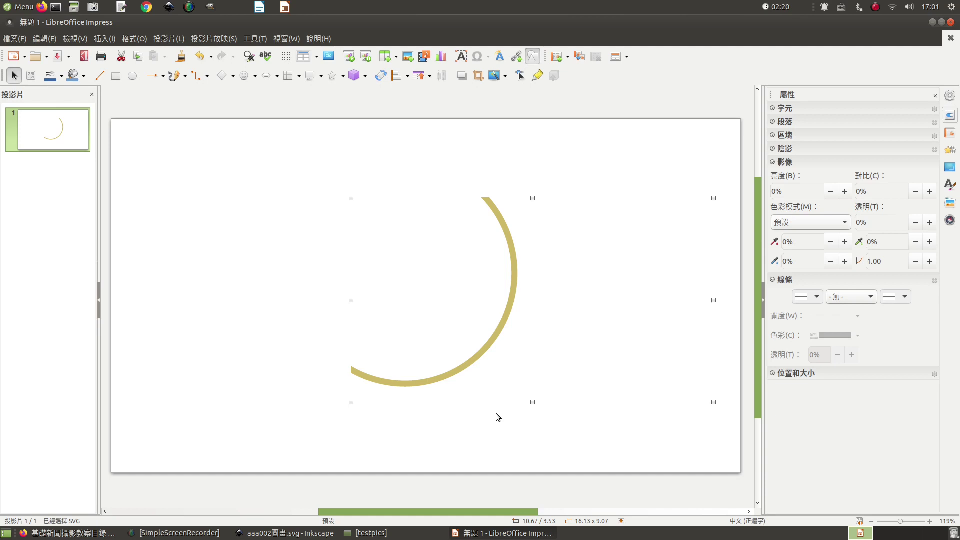
Draw a callout at the slide's top-left and a diamond below it
click(389, 149)
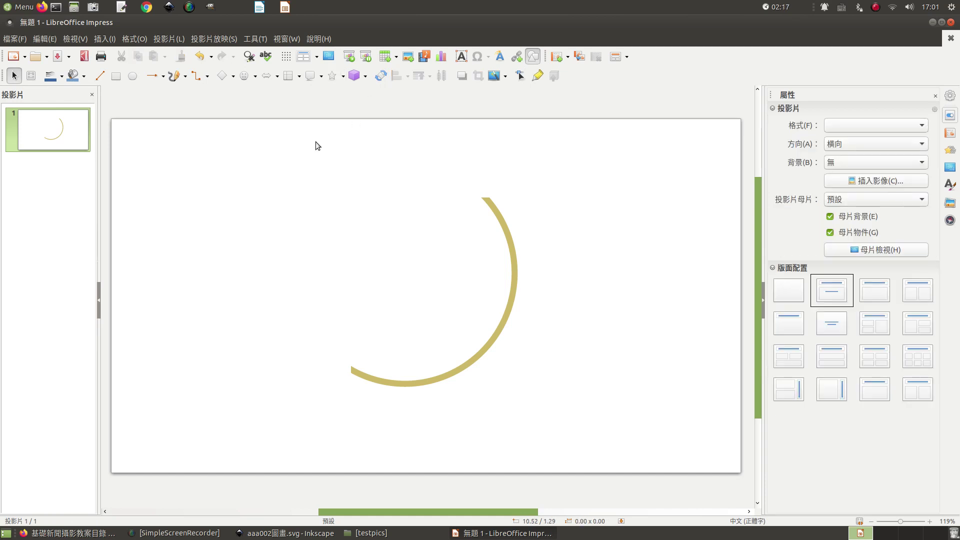
click(310, 76)
mouse_move(152, 150)
mouse_down()
mouse_move(222, 205)
mouse_move(247, 190)
mouse_up()
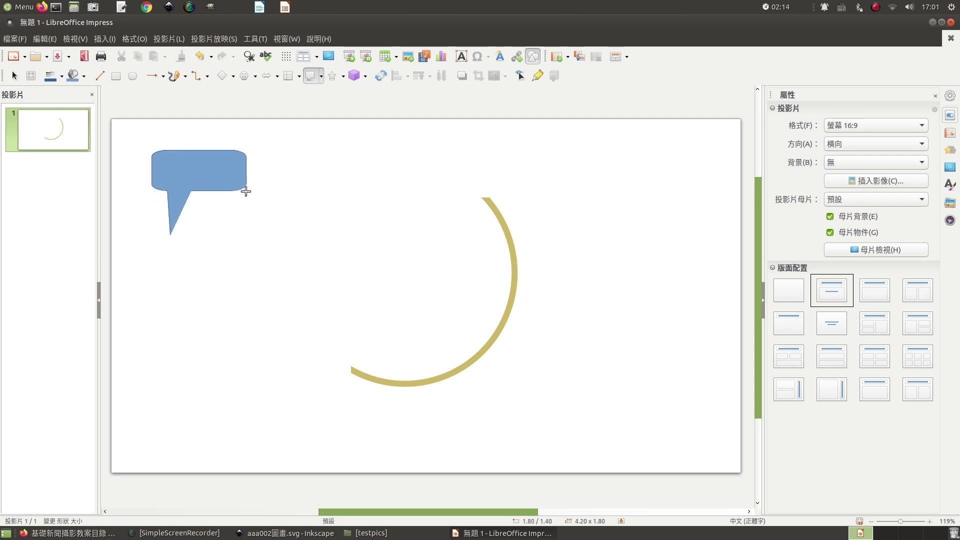
click(223, 75)
drag(174, 299, 232, 354)
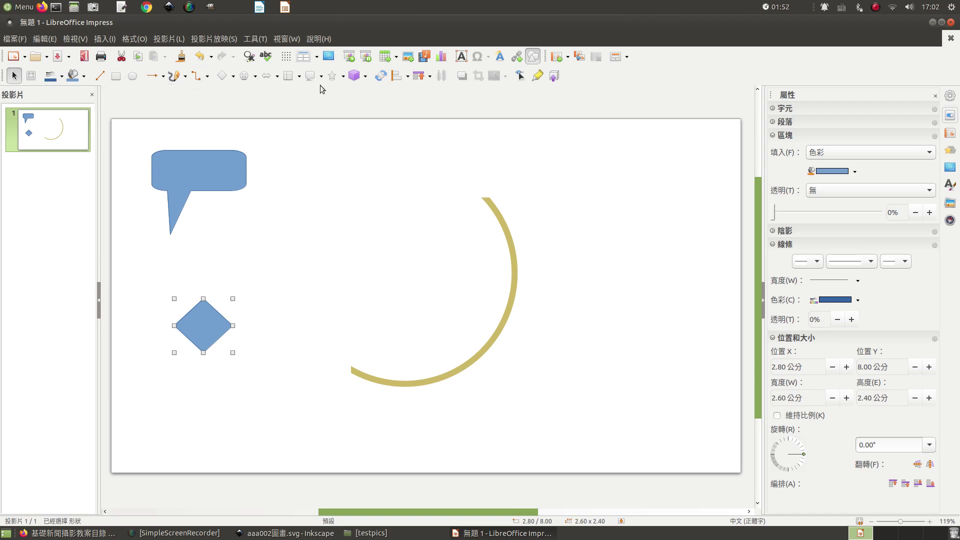
Draw an 8-point star at the top right and nudge the olive arc image left
click(343, 77)
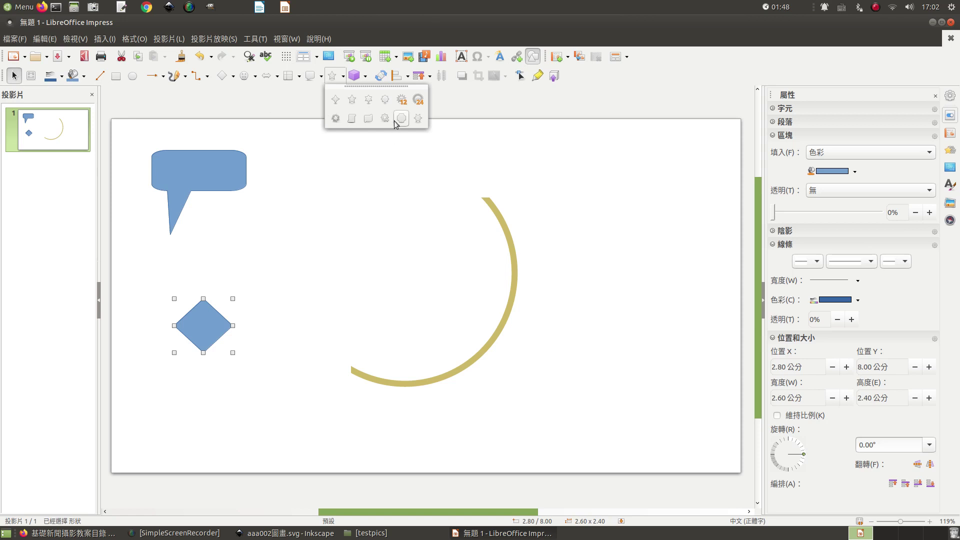
click(385, 100)
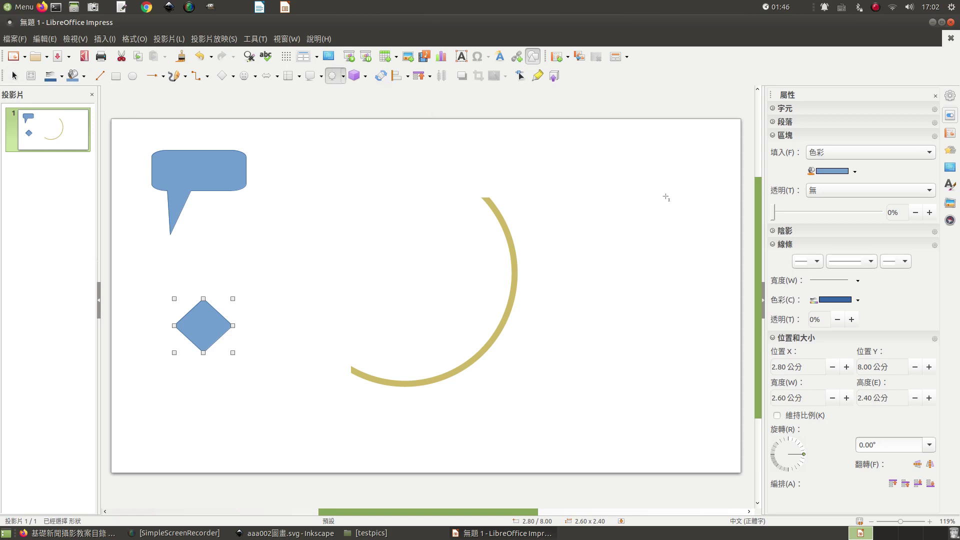
drag(633, 159, 674, 200)
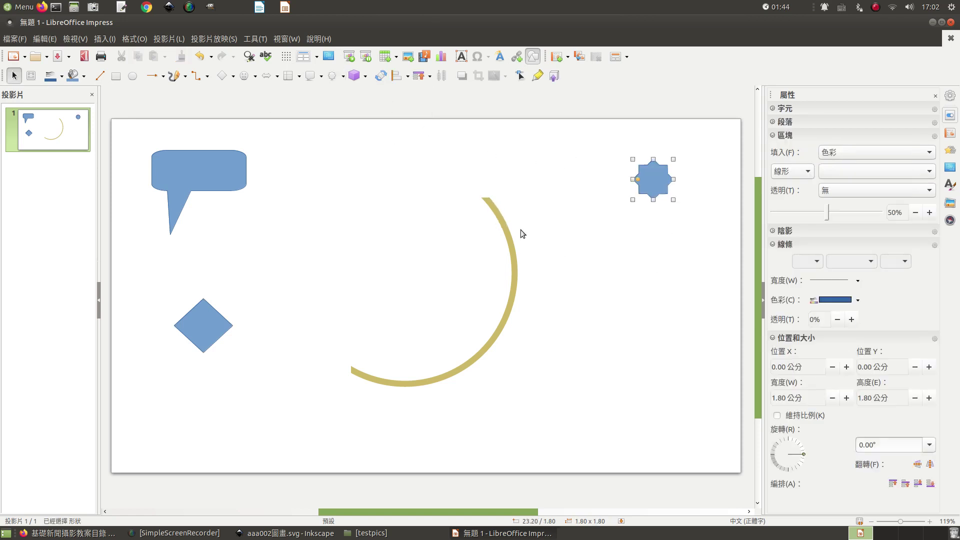
click(476, 292)
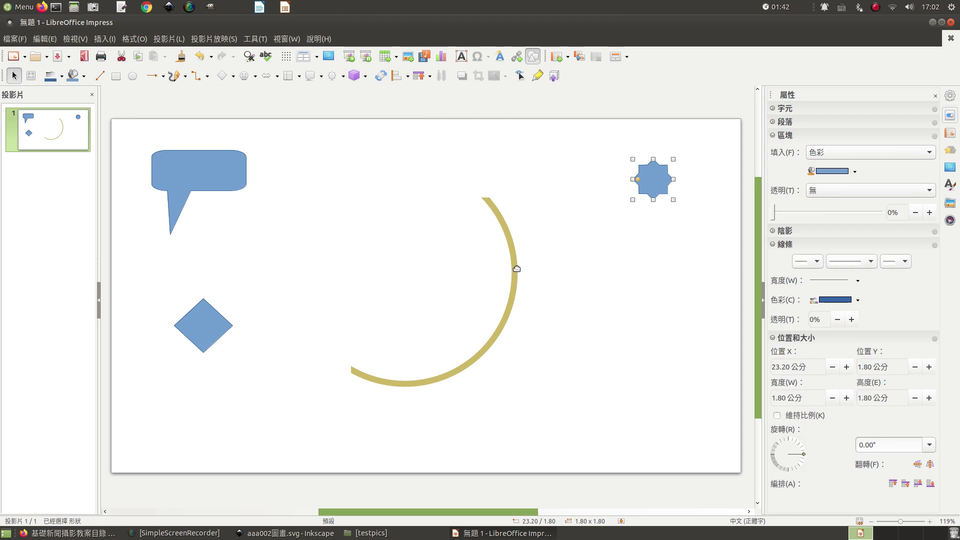
mouse_move(515, 268)
mouse_down()
mouse_move(587, 275)
mouse_move(476, 266)
mouse_up()
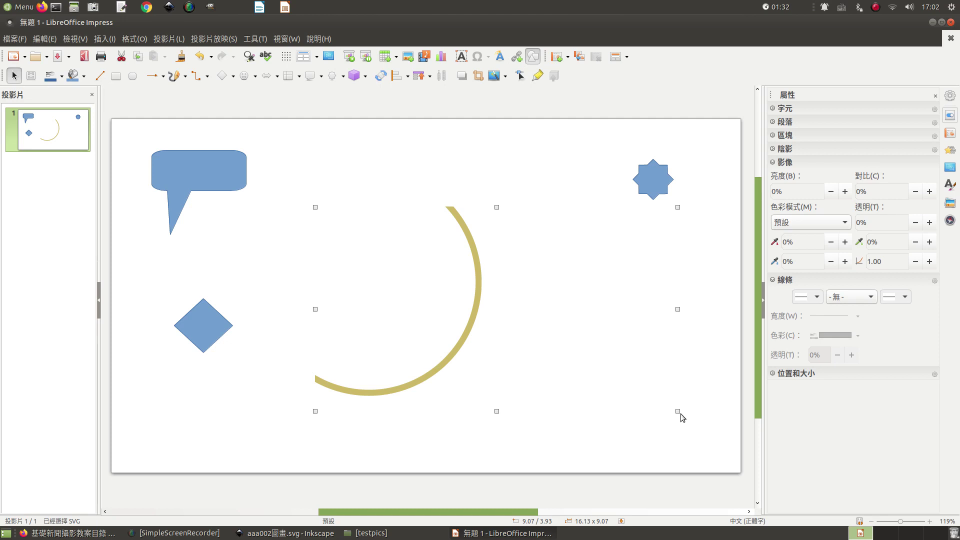
Shrink the olive arc image slightly and switch to the circle drawing in Inkscape
drag(678, 411, 558, 344)
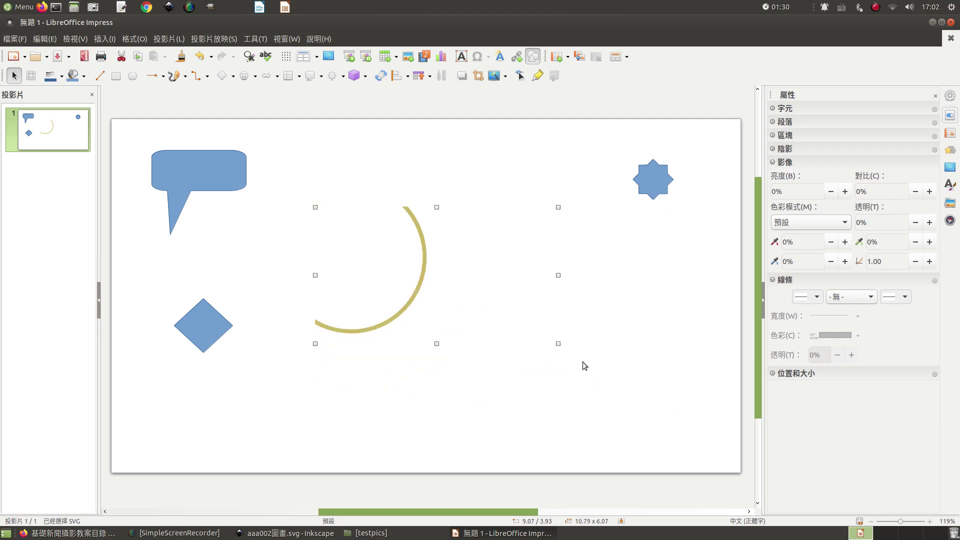
click(295, 533)
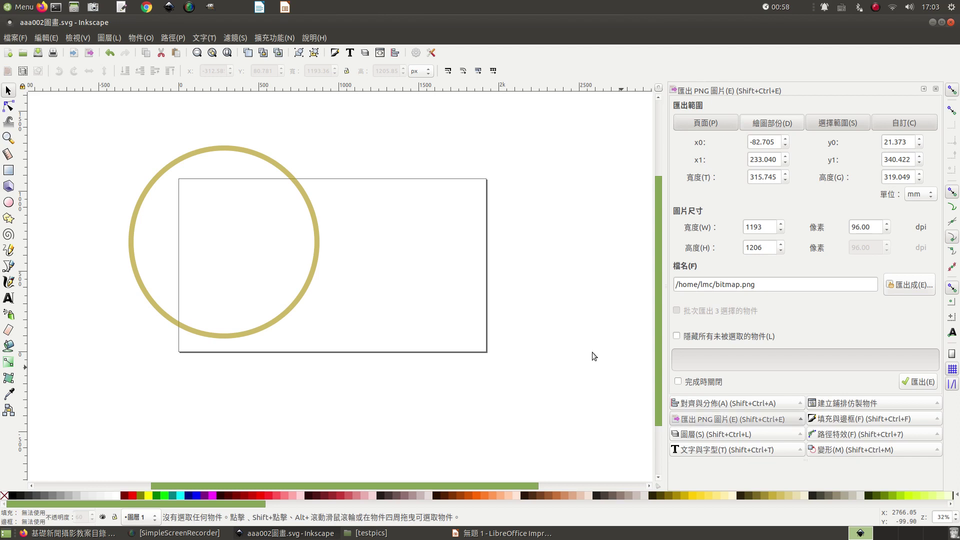
Open and dismiss Inkscape's File menu, check the Impress slide, then return to Inkscape
click(9, 39)
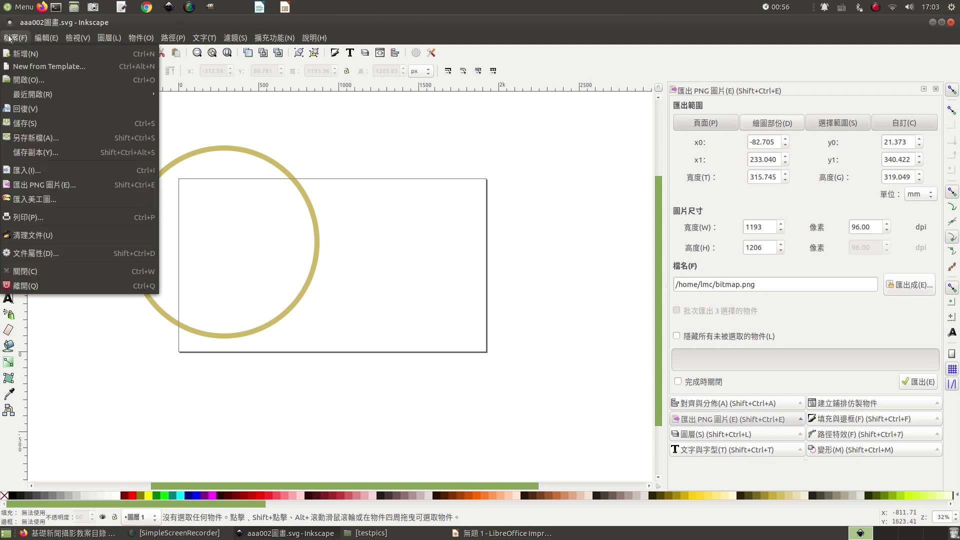
click(362, 152)
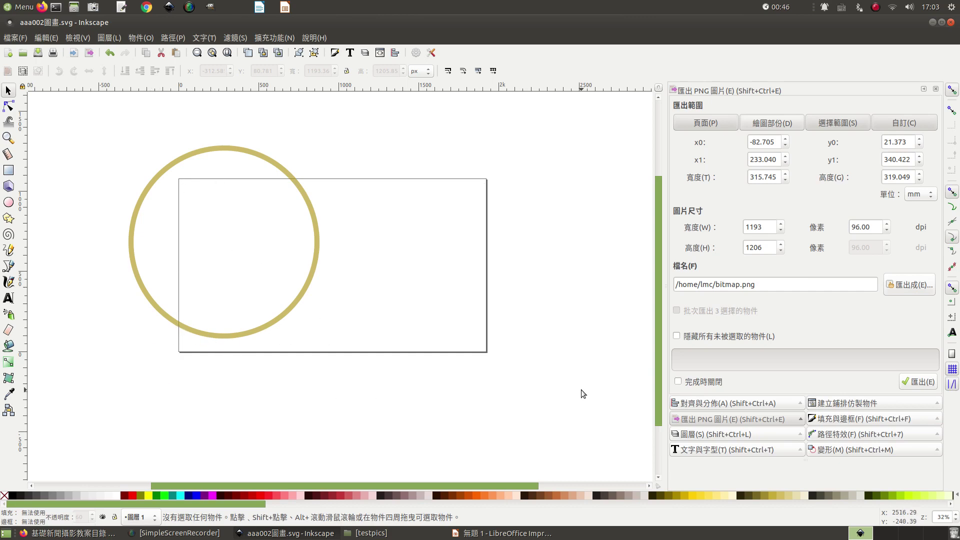
click(505, 532)
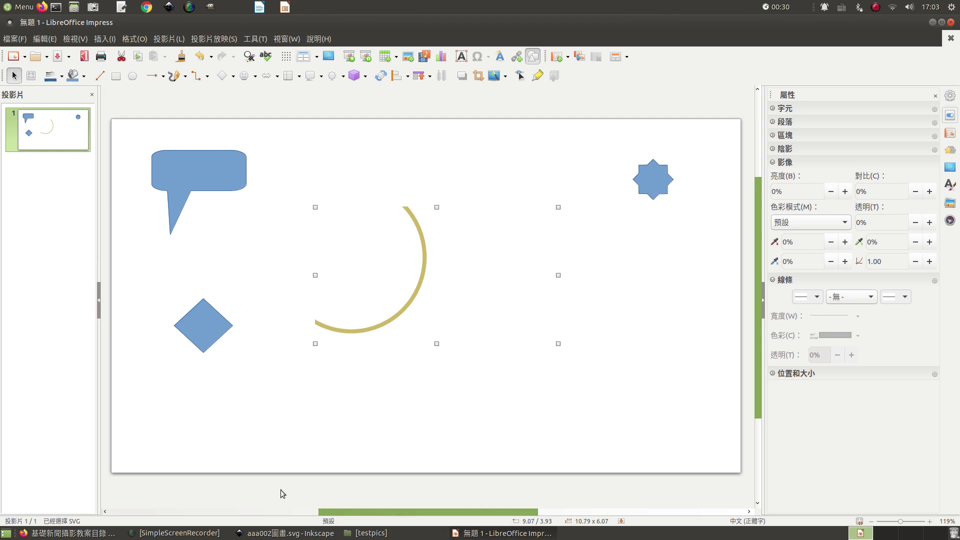
click(275, 532)
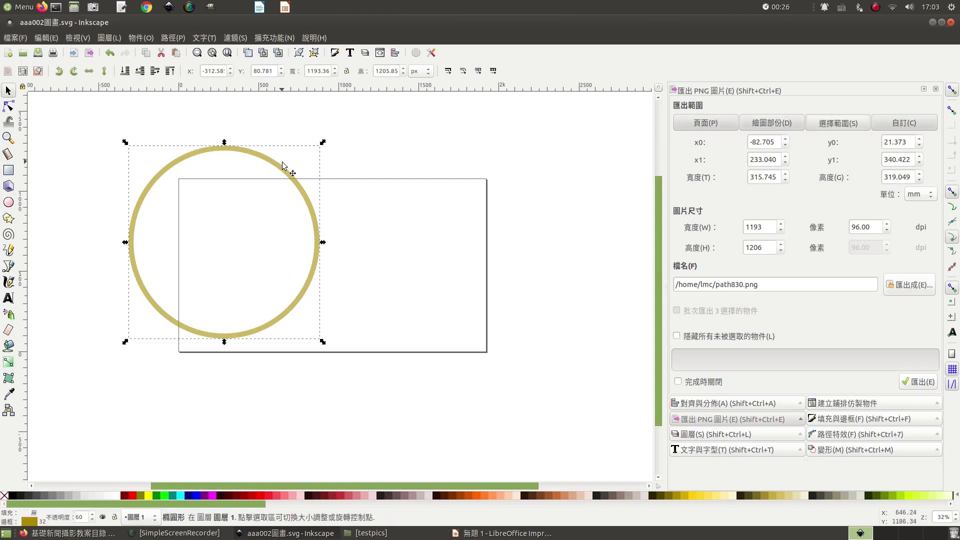
Move the olive circle down over the page's lower-left and scale it to about 966 × 972 px
key(e)
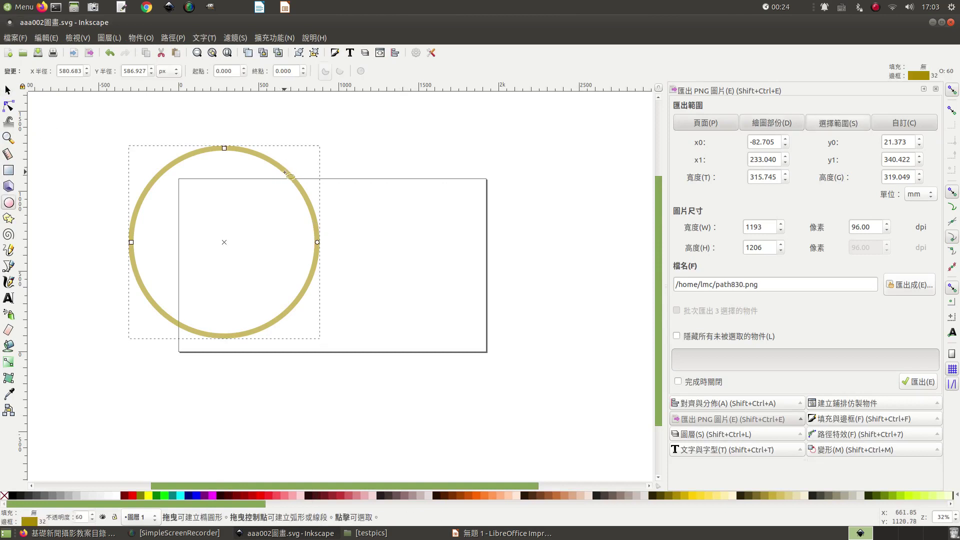
drag(225, 245, 233, 338)
click(8, 91)
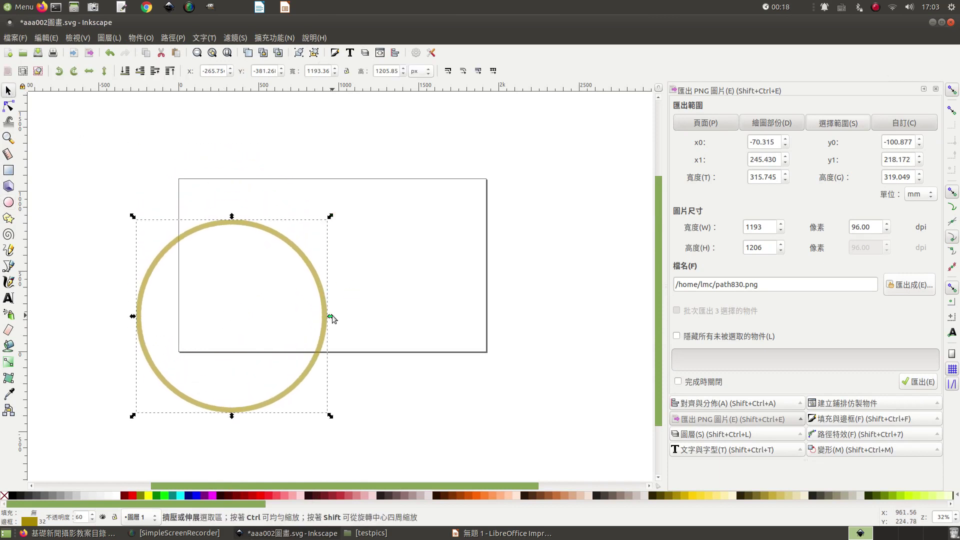
drag(332, 315, 357, 329)
drag(355, 414, 292, 380)
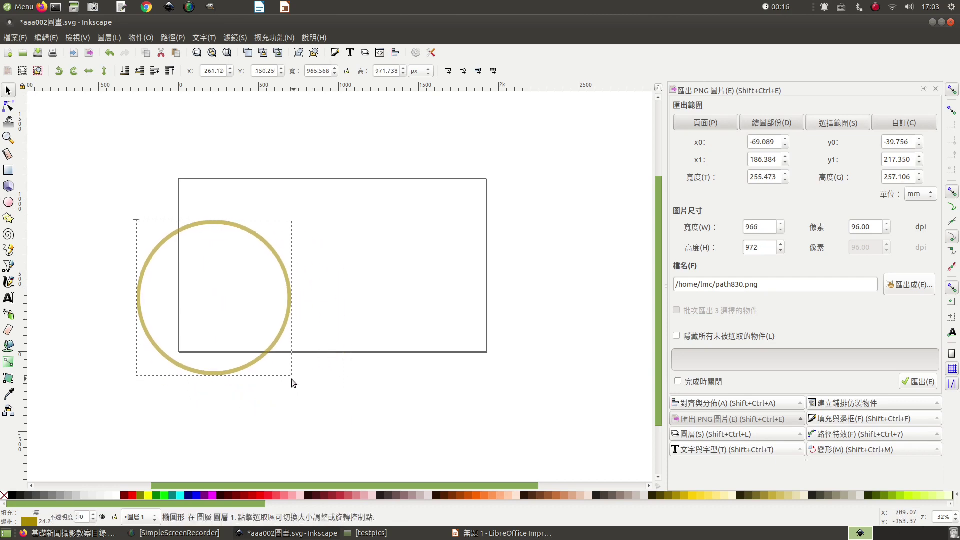
click(503, 533)
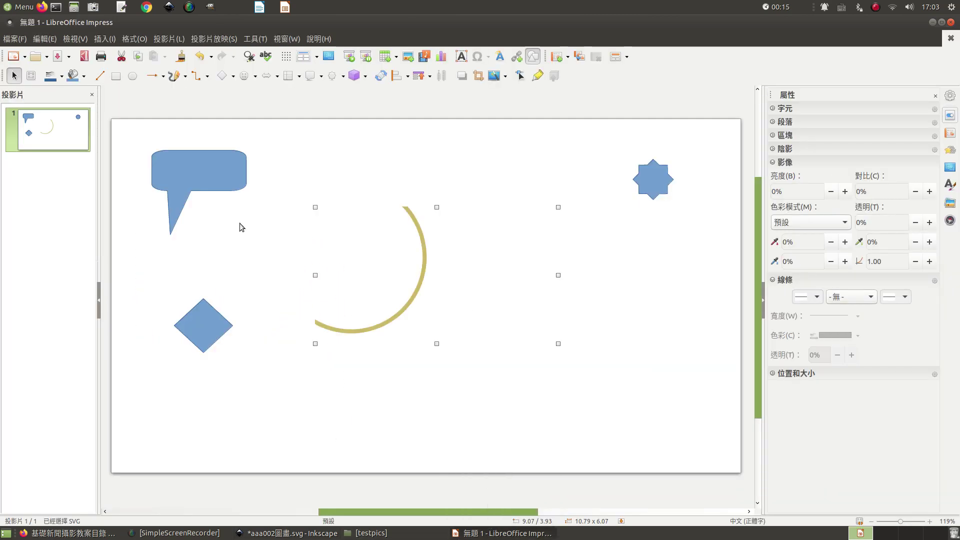
Enlarge the diamond to 5.60 × 5.40 cm, then switch back to Inkscape
click(220, 331)
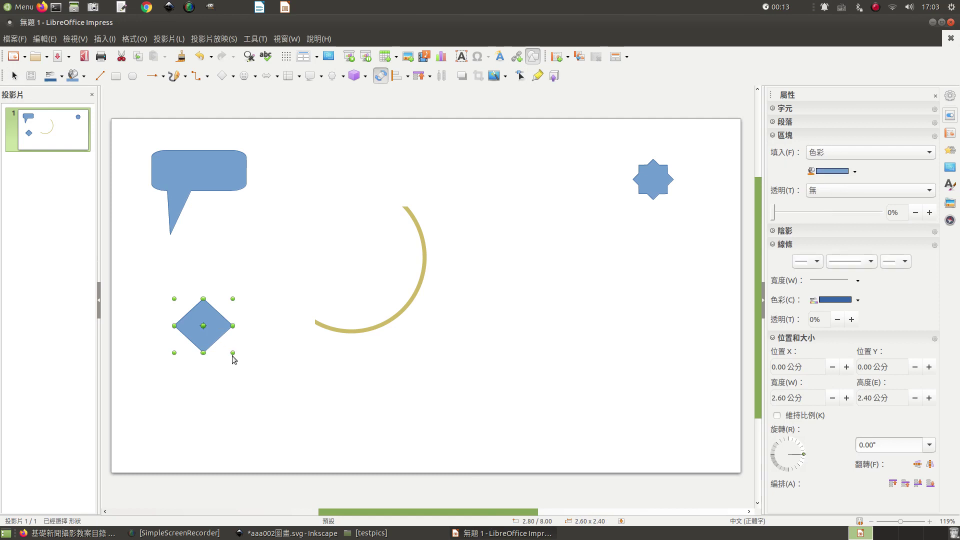
click(253, 241)
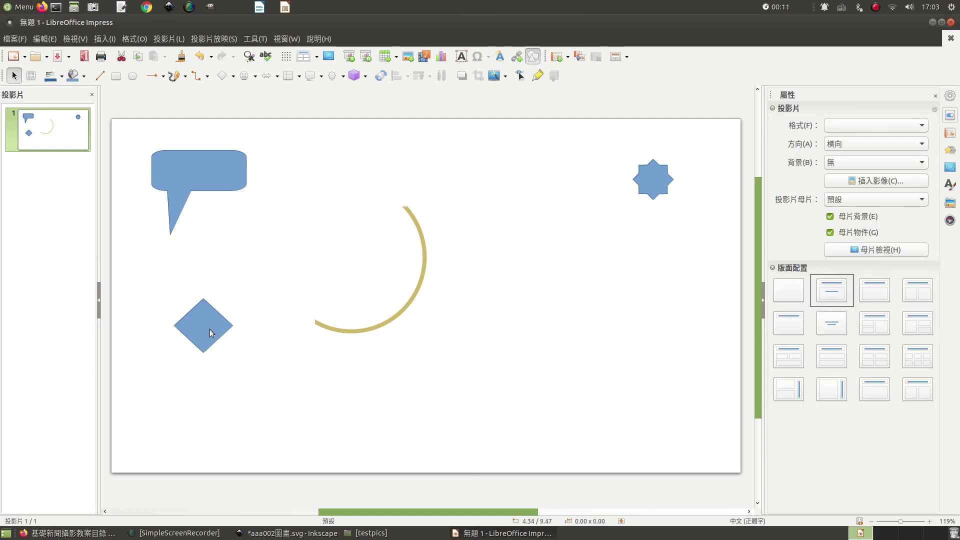
click(211, 333)
drag(232, 352, 300, 420)
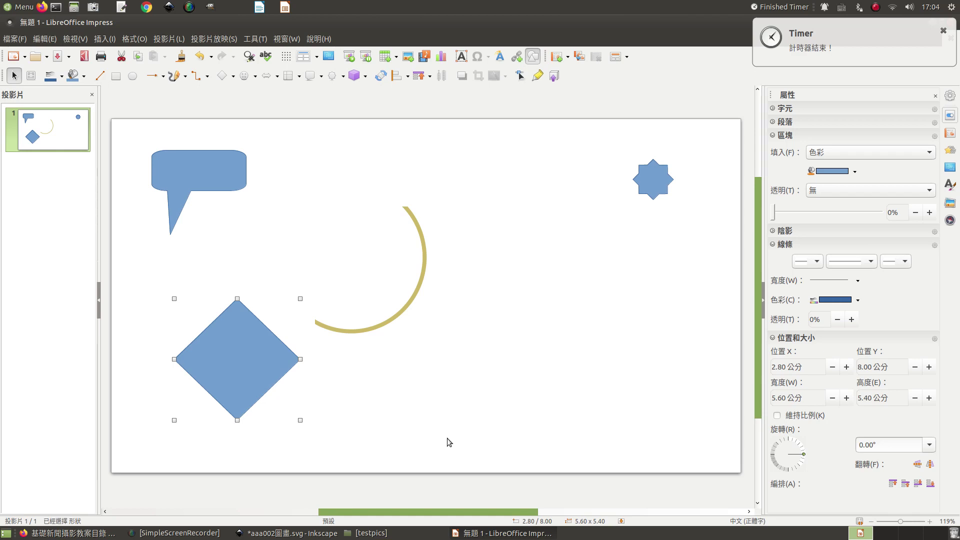
click(307, 534)
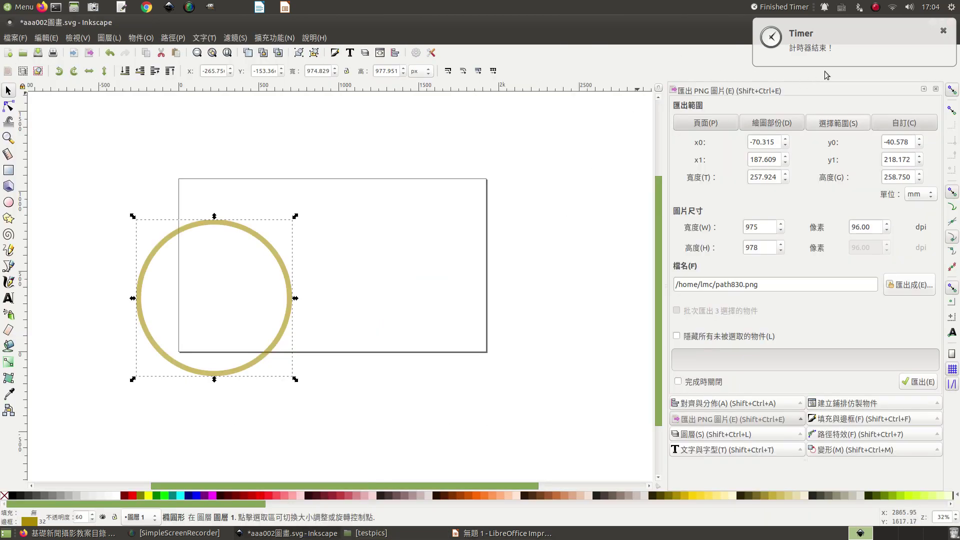
click(875, 7)
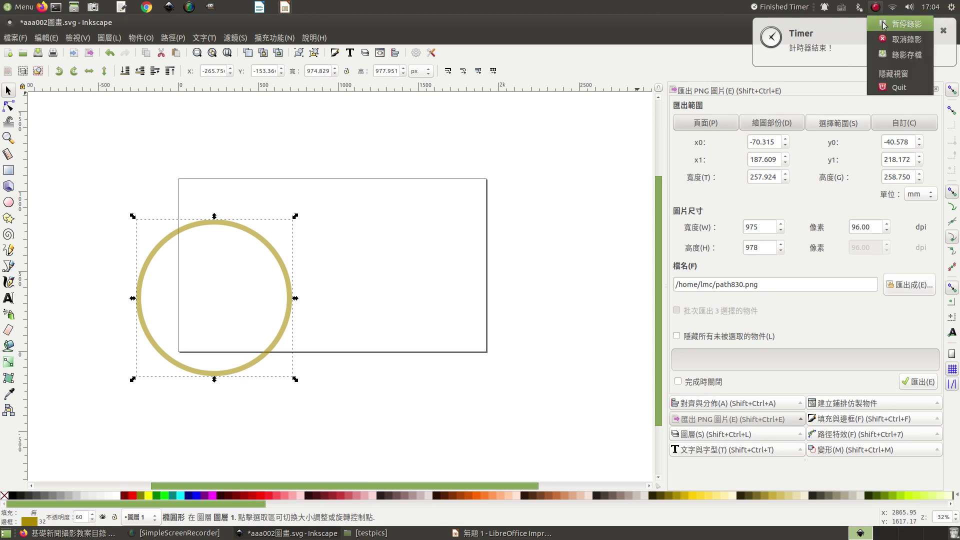